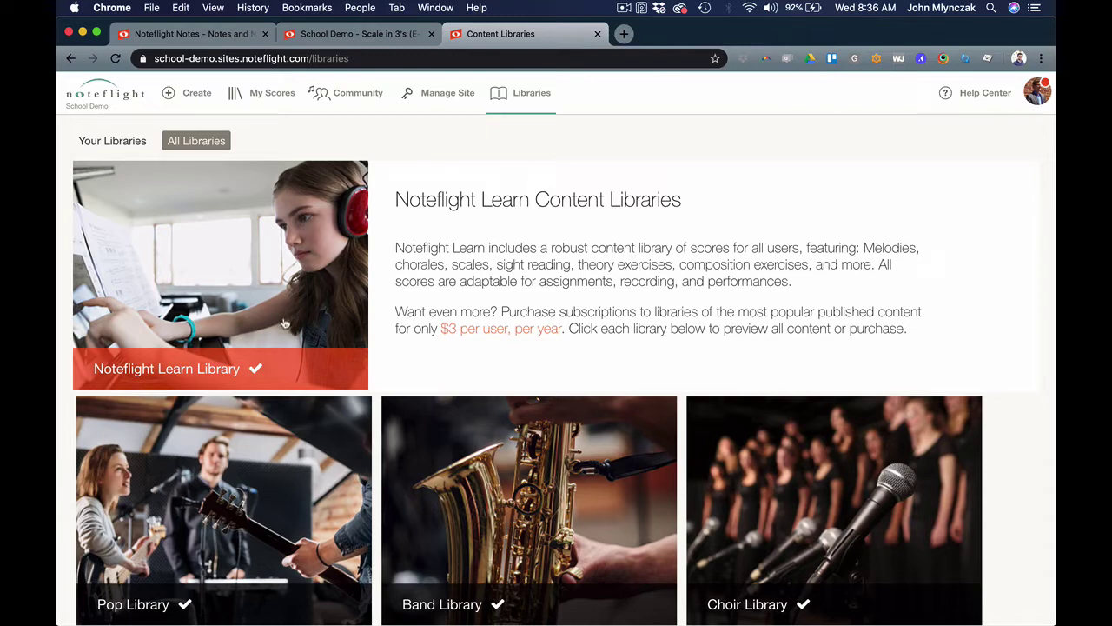
Step: Open the Noteflight Learn Library and filter its Format to Scales Exercise
{"action": "left_click", "coordinate": [218, 285]}
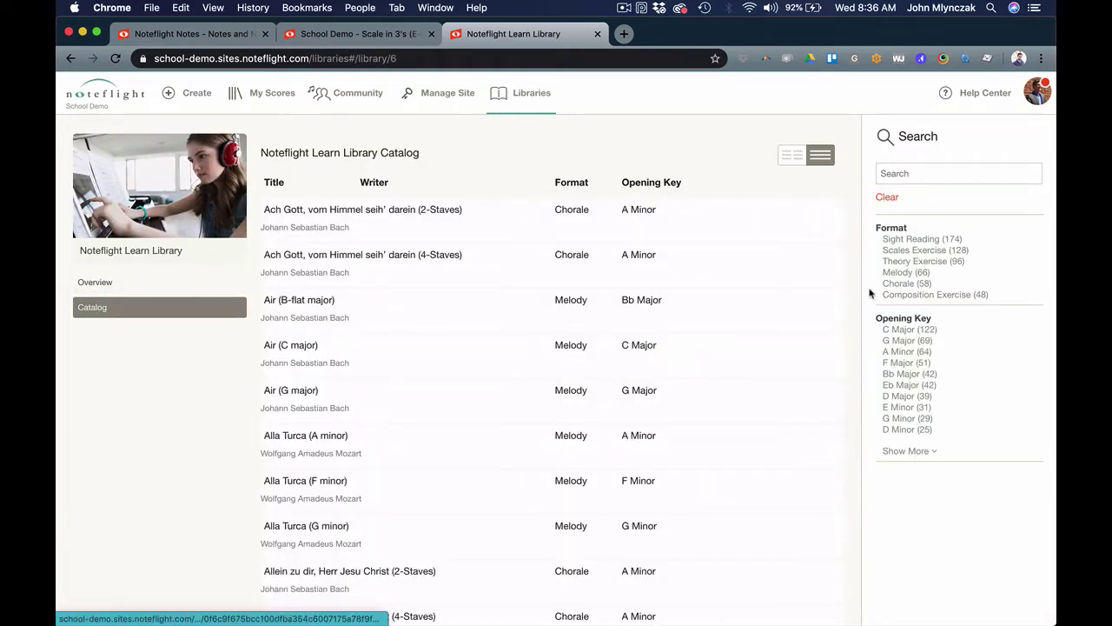
{"action": "left_click", "coordinate": [917, 251]}
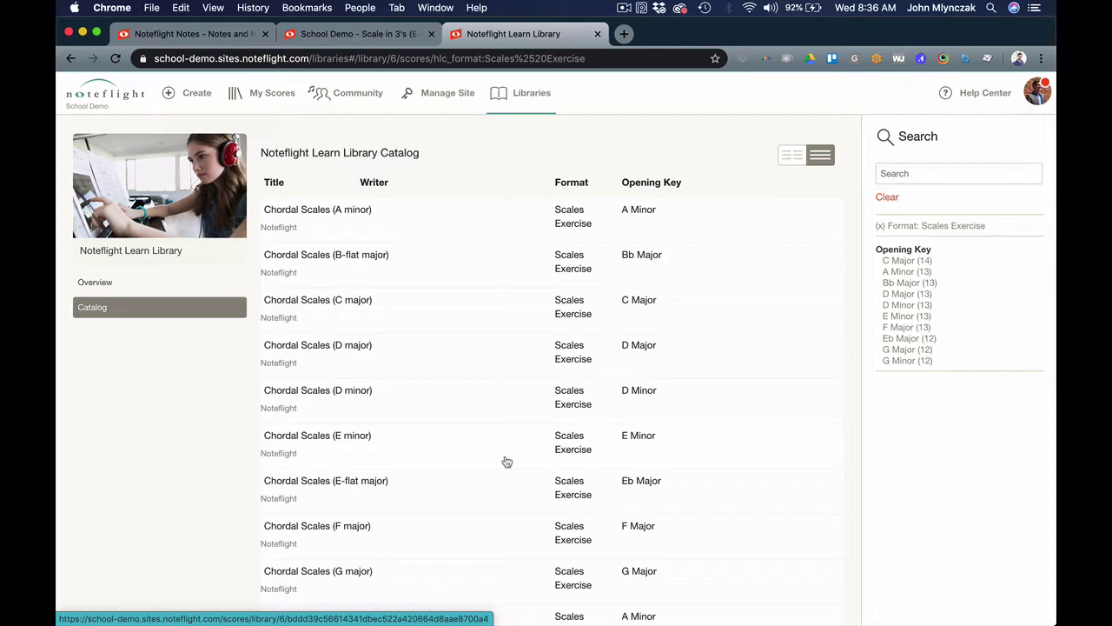
Step: Open Chordal Scales (B-flat major) in a new browser tab
{"action": "scroll", "coordinate": [479, 454], "scroll_direction": "down", "scroll_amount": 5}
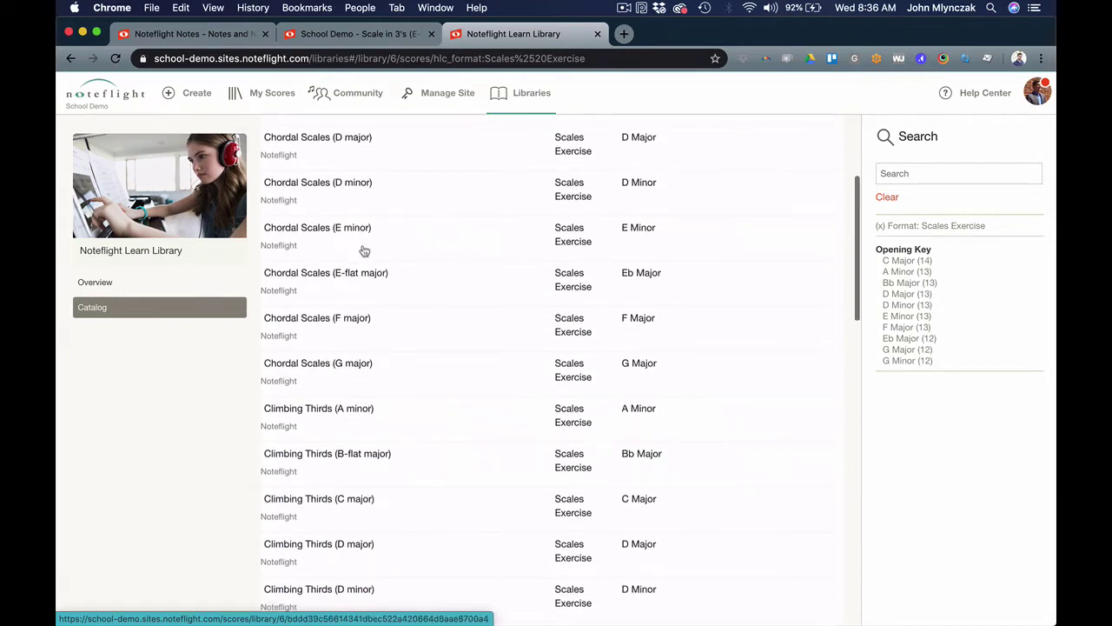
{"action": "scroll", "coordinate": [484, 368], "scroll_direction": "up", "scroll_amount": 4}
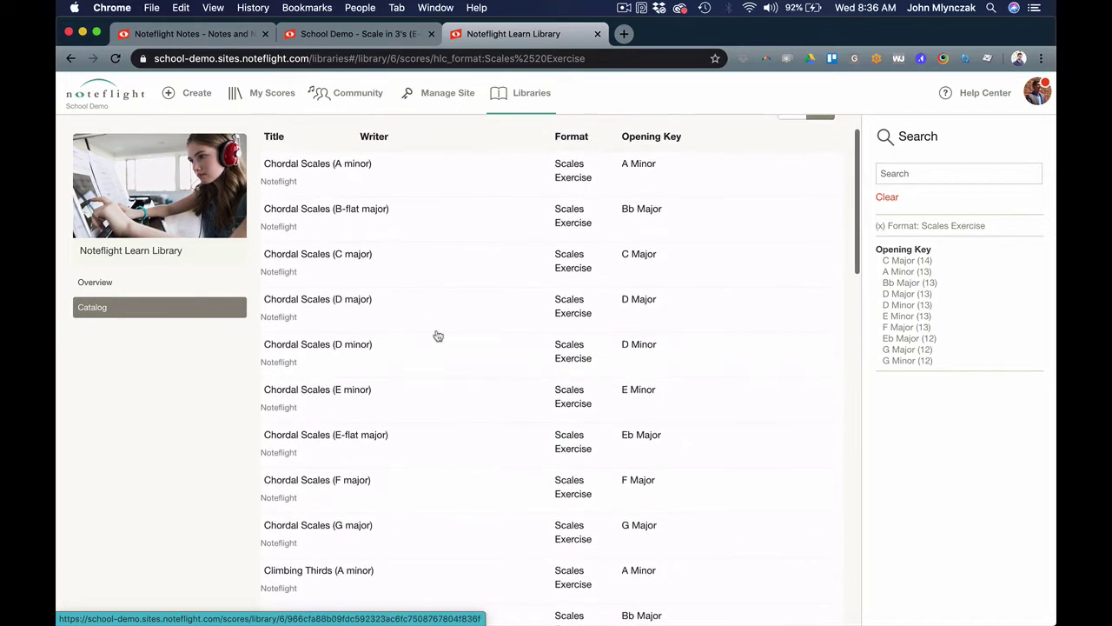
{"action": "right_click", "coordinate": [324, 212]}
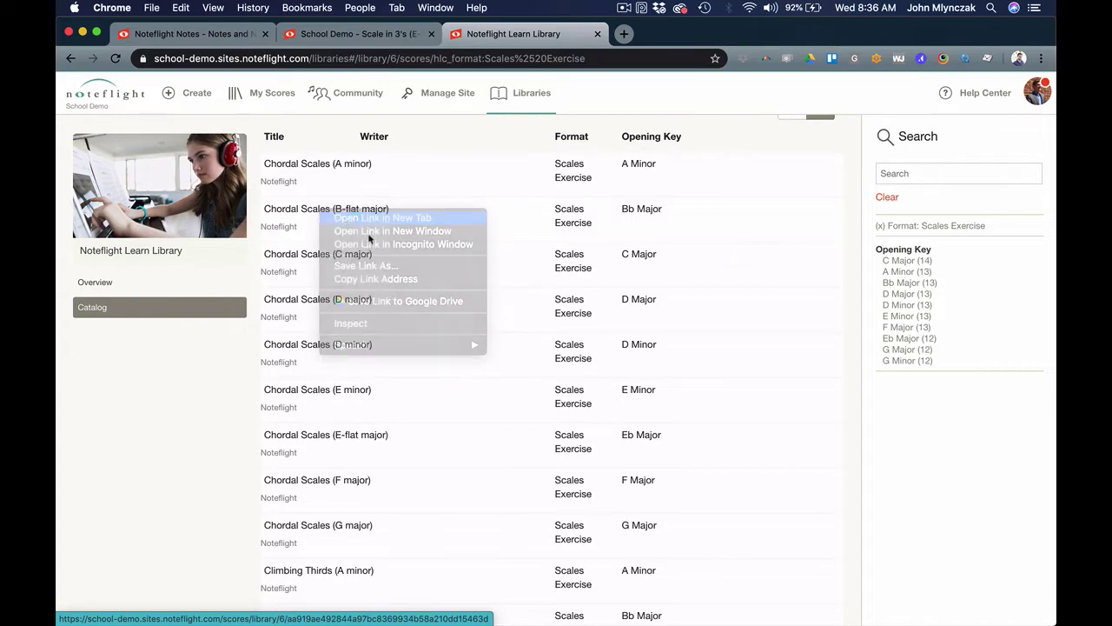
Step: Preview the Chordal Scales (B-flat major) score, then return to the scales catalog
{"action": "scroll", "coordinate": [409, 422], "scroll_direction": "down", "scroll_amount": 17}
{"action": "scroll", "coordinate": [409, 422], "scroll_direction": "down", "scroll_amount": 3}
{"action": "scroll", "coordinate": [372, 442], "scroll_direction": "down", "scroll_amount": 4}
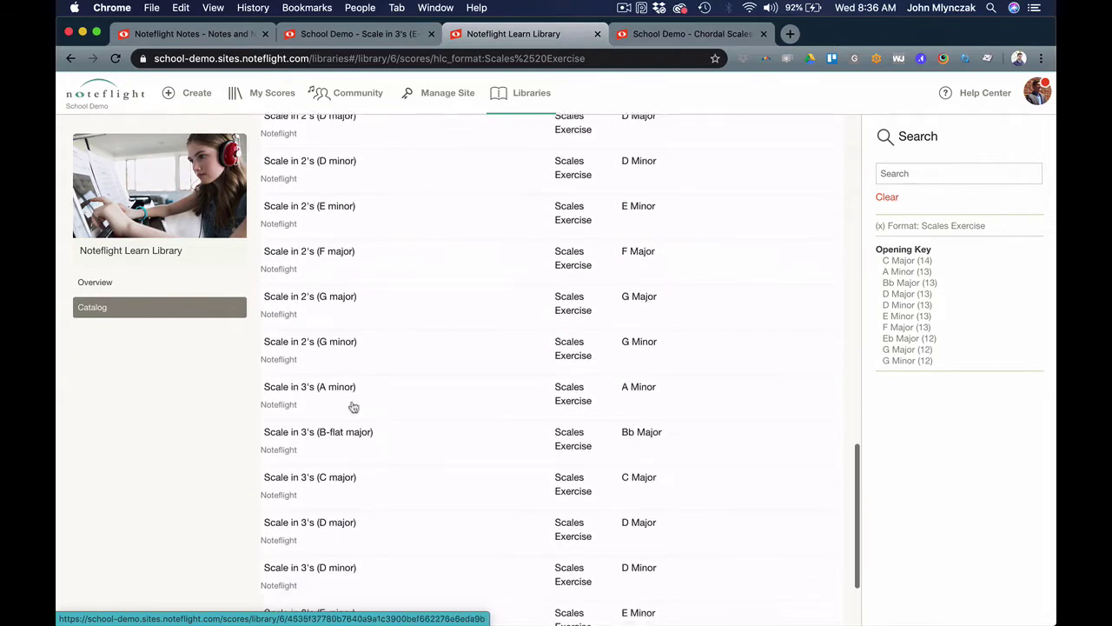
{"action": "scroll", "coordinate": [363, 466], "scroll_direction": "down", "scroll_amount": 3}
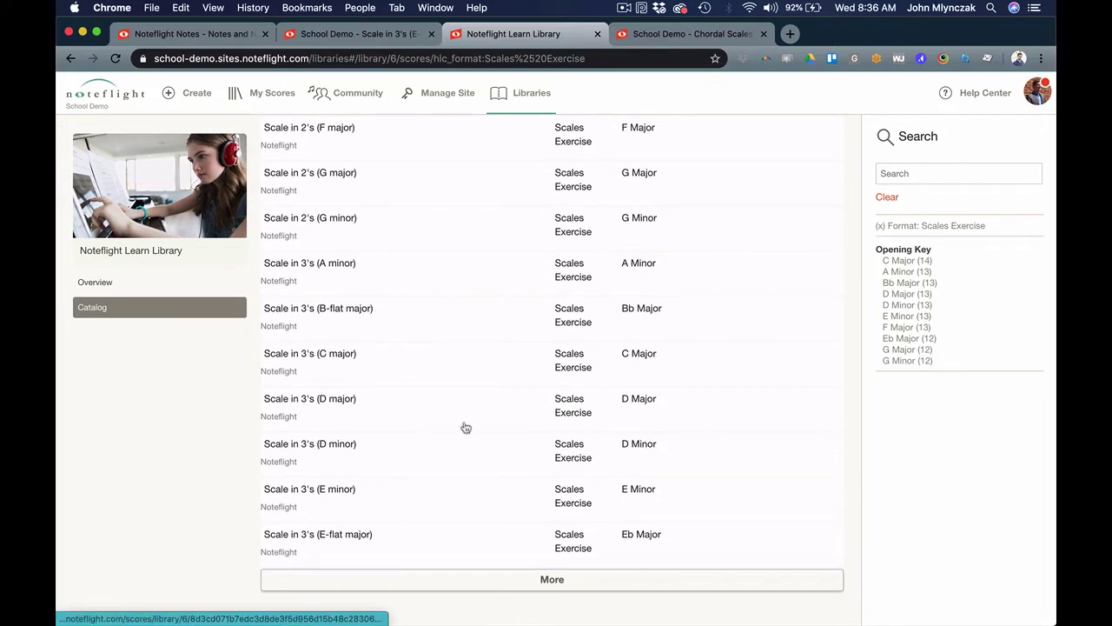
{"action": "left_click", "coordinate": [669, 37]}
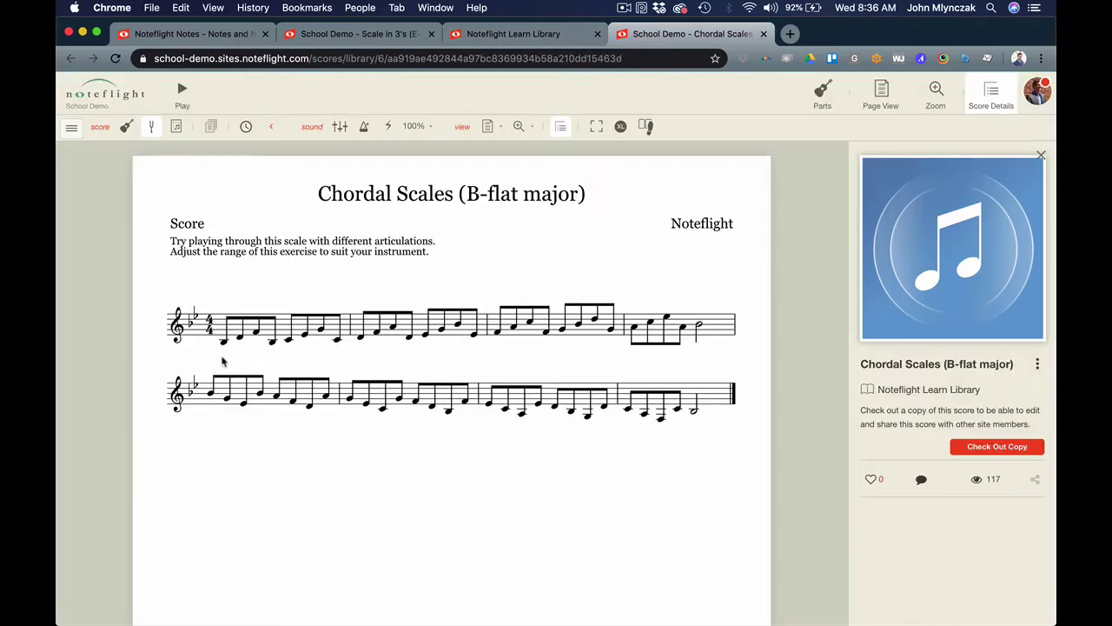
{"action": "left_click", "coordinate": [536, 36]}
Step: Load more exercises with More and open the Scale in 3's (E-flat major) score
{"action": "left_click", "coordinate": [522, 579]}
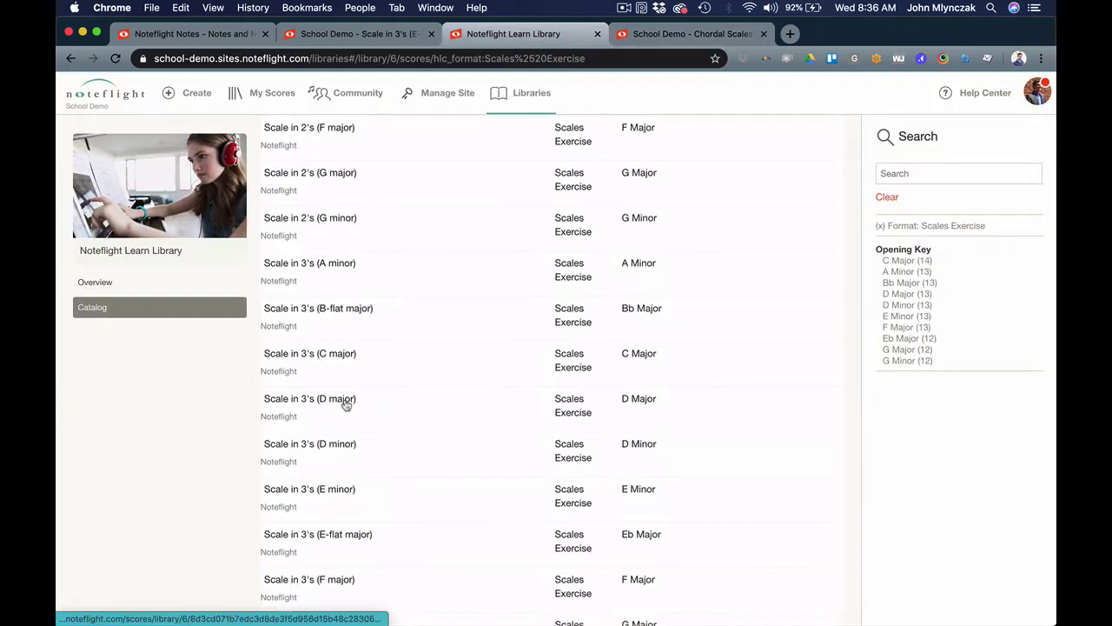
{"action": "scroll", "coordinate": [452, 478], "scroll_direction": "down", "scroll_amount": 1}
{"action": "scroll", "coordinate": [440, 474], "scroll_direction": "down", "scroll_amount": 4}
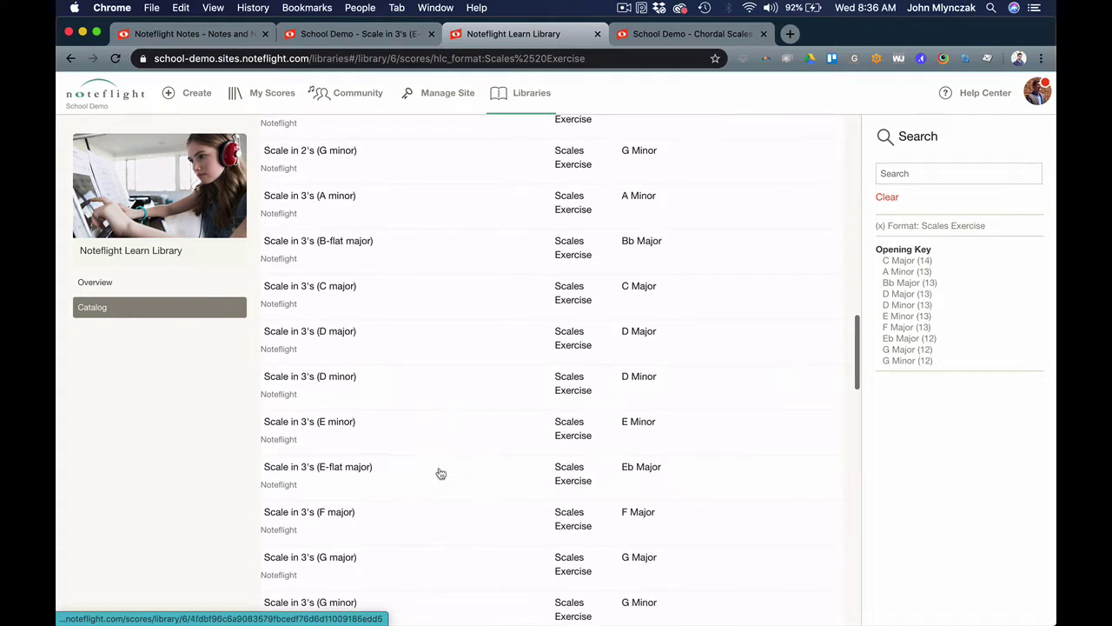
{"action": "scroll", "coordinate": [440, 474], "scroll_direction": "down", "scroll_amount": 4}
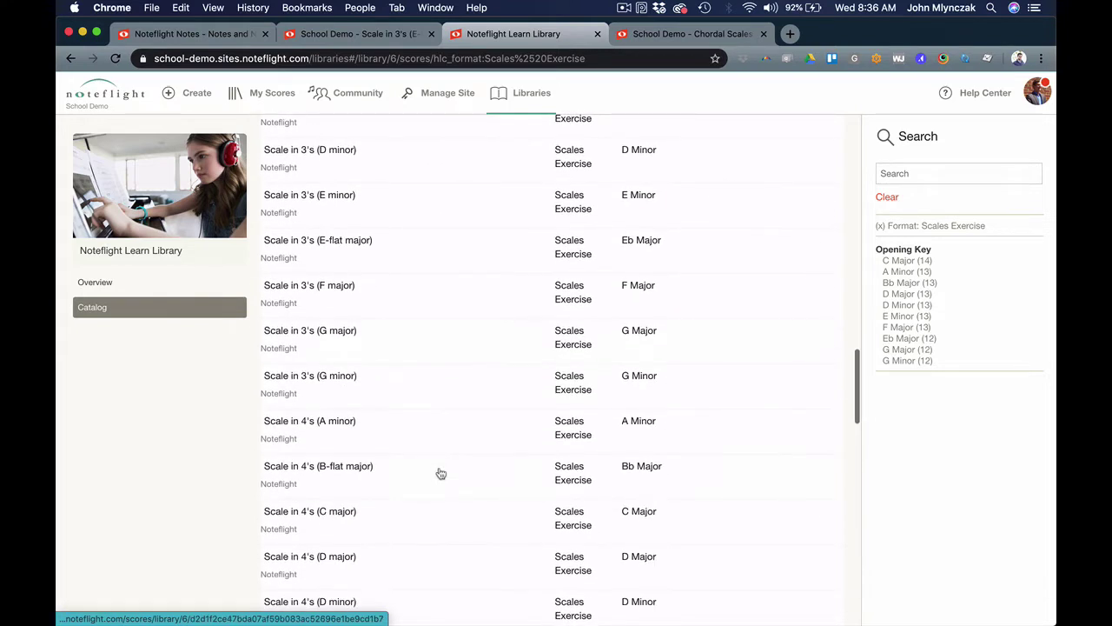
{"action": "scroll", "coordinate": [441, 473], "scroll_direction": "up", "scroll_amount": 3}
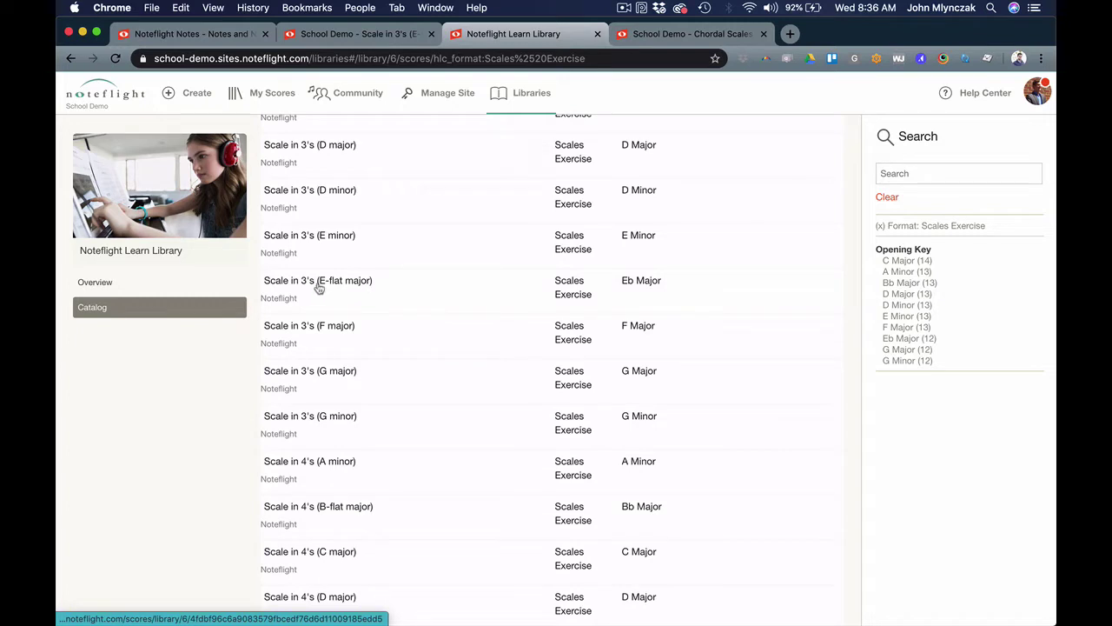
{"action": "left_click", "coordinate": [319, 289]}
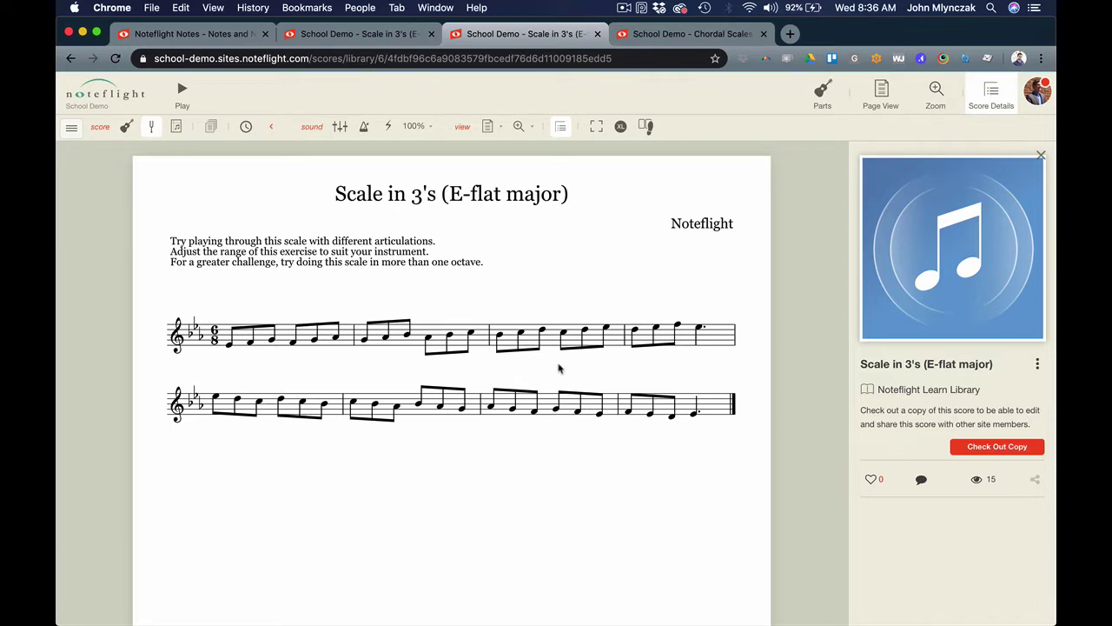
Step: Check out an editable copy of Scale in 3's (E-flat major) and select its first measure
{"action": "left_click", "coordinate": [1000, 447]}
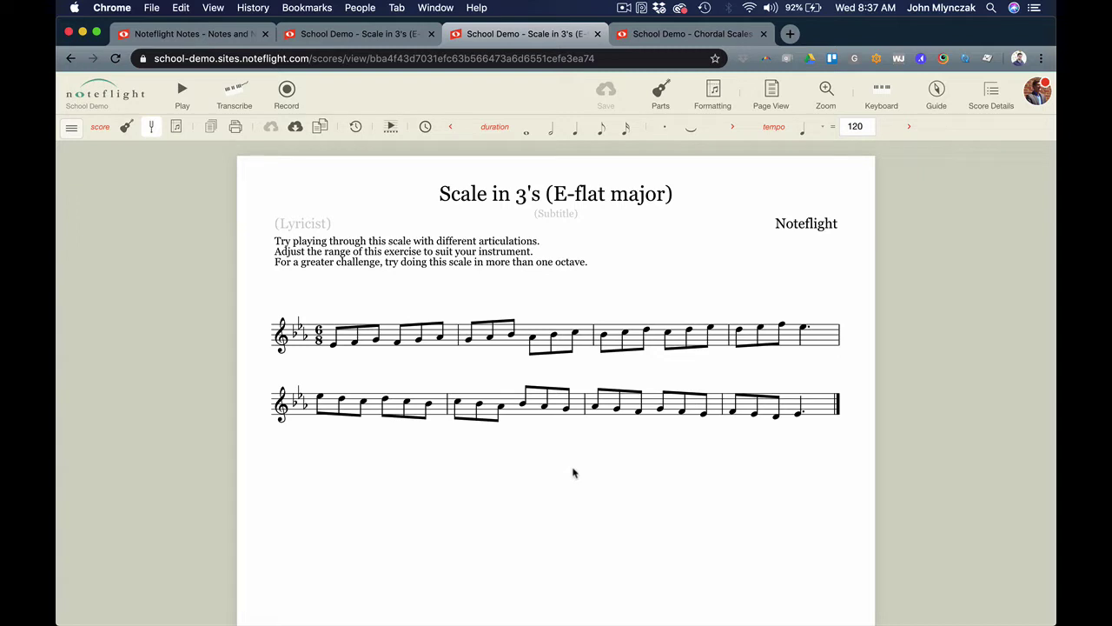
{"action": "left_click", "coordinate": [390, 338]}
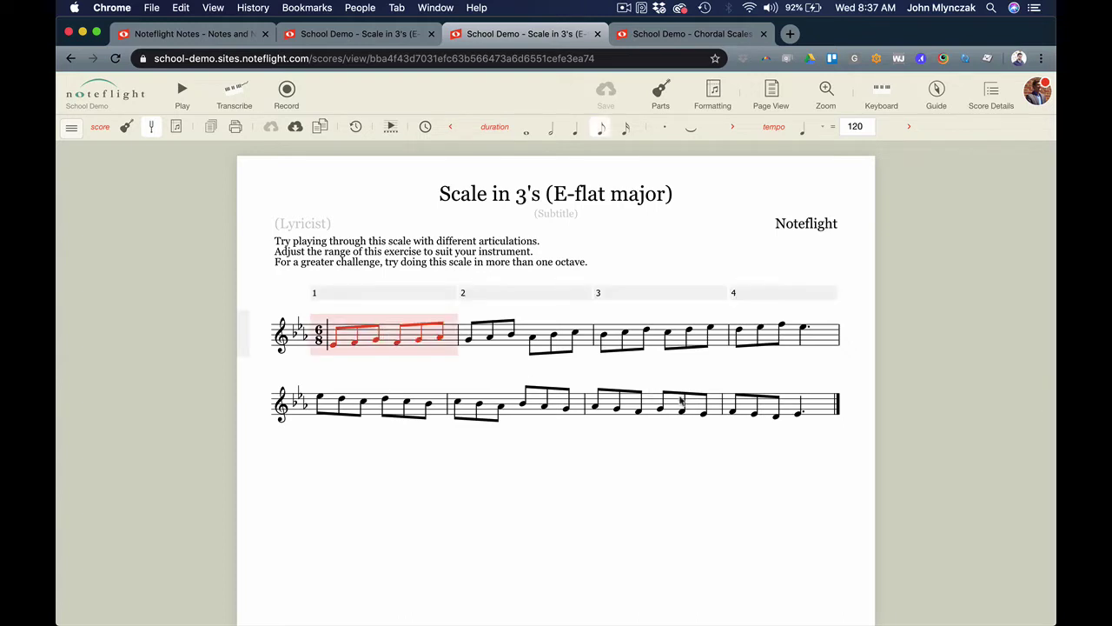
Step: Duplicate measures 1–8 so the E-flat scale plays twice
{"action": "left_click", "coordinate": [820, 408], "text": "shift"}
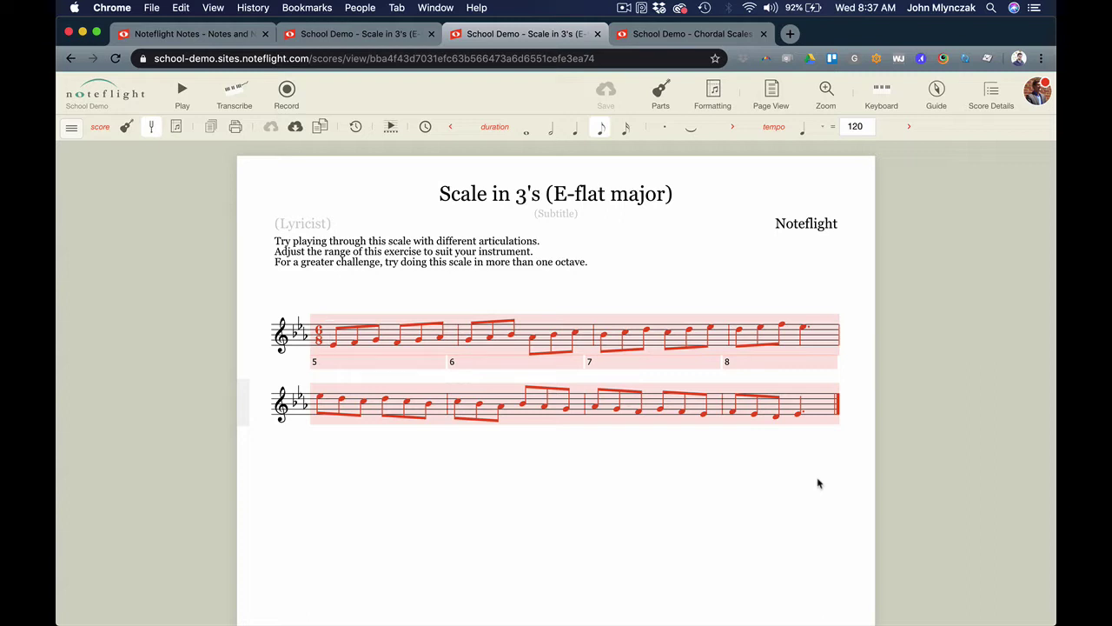
{"action": "key", "text": "r"}
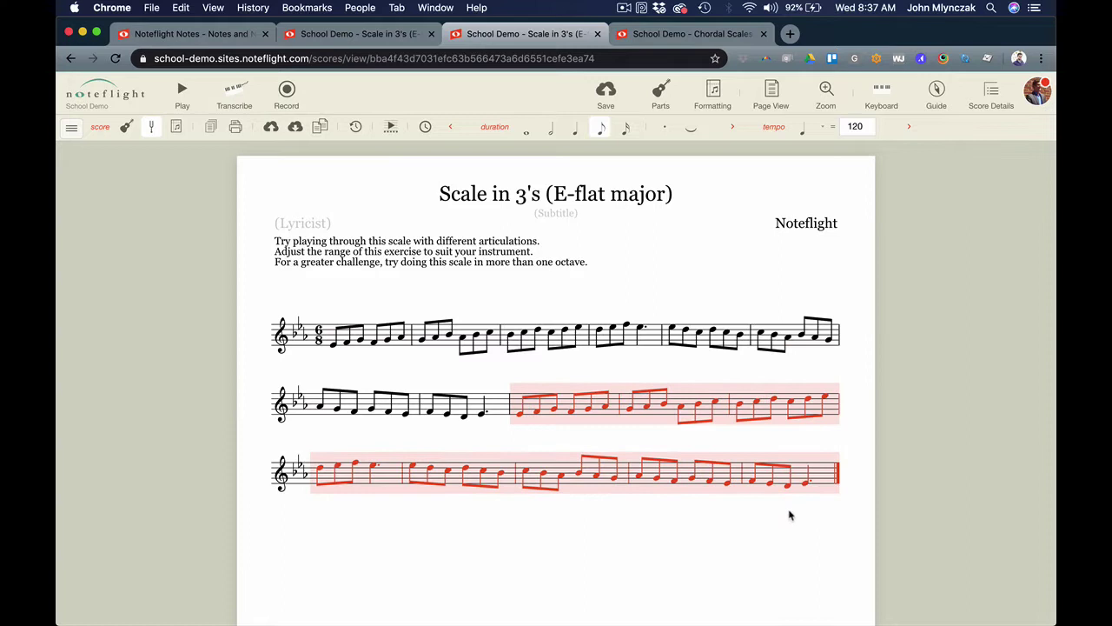
{"action": "left_click", "coordinate": [491, 408]}
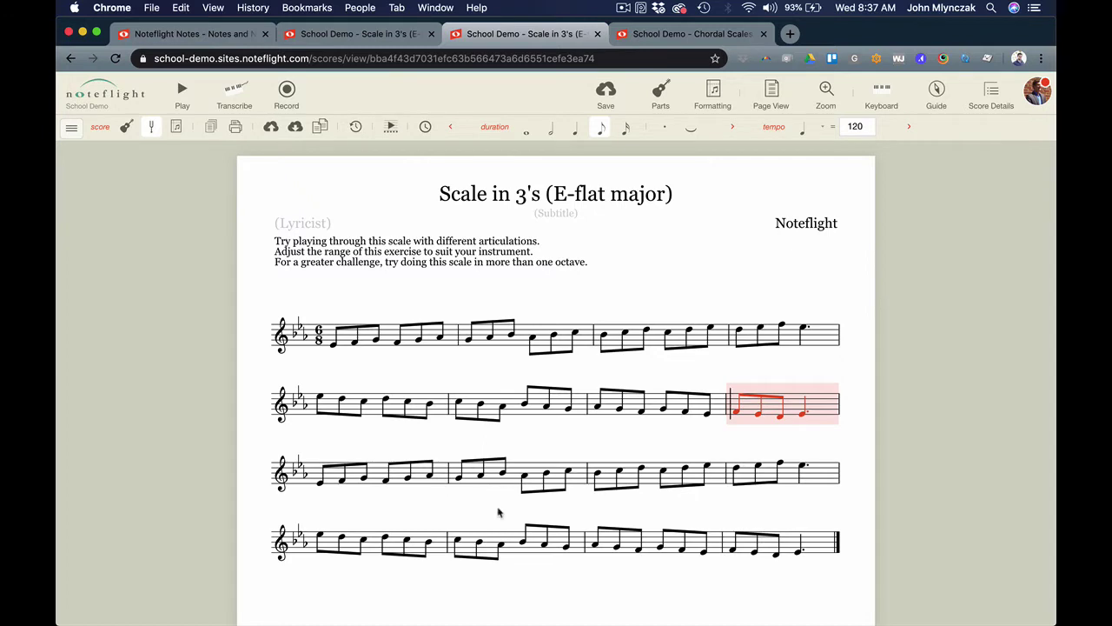
Step: Duplicate measures 13–20 to add a third repetition, giving 24 measures
{"action": "scroll", "coordinate": [499, 512], "scroll_direction": "down", "scroll_amount": 3}
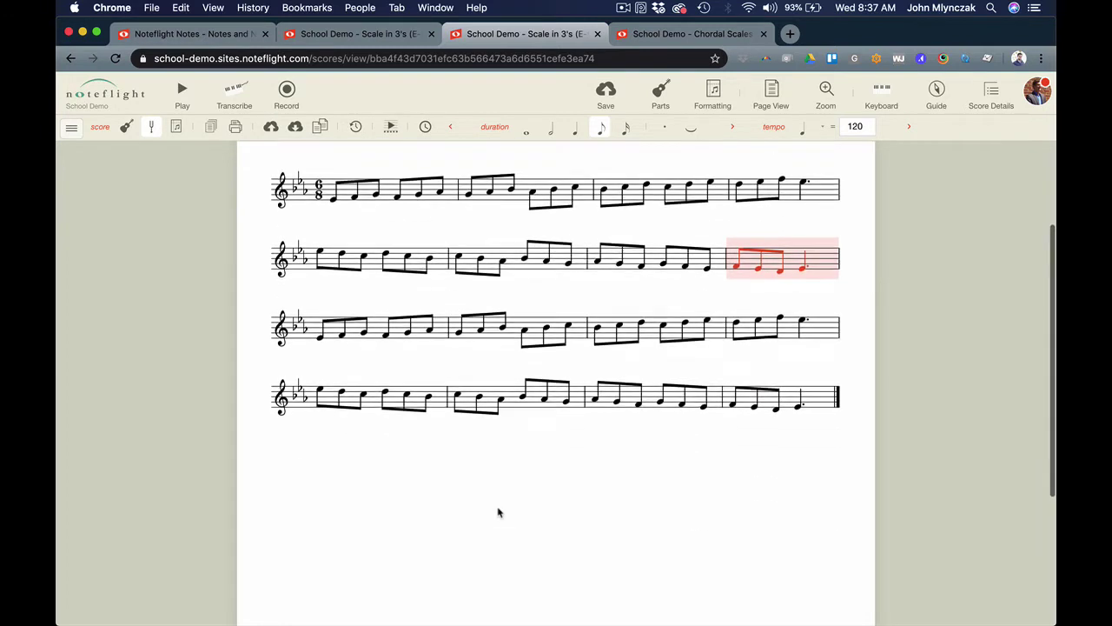
{"action": "left_click", "coordinate": [379, 326]}
{"action": "left_click", "coordinate": [817, 400], "text": "shift"}
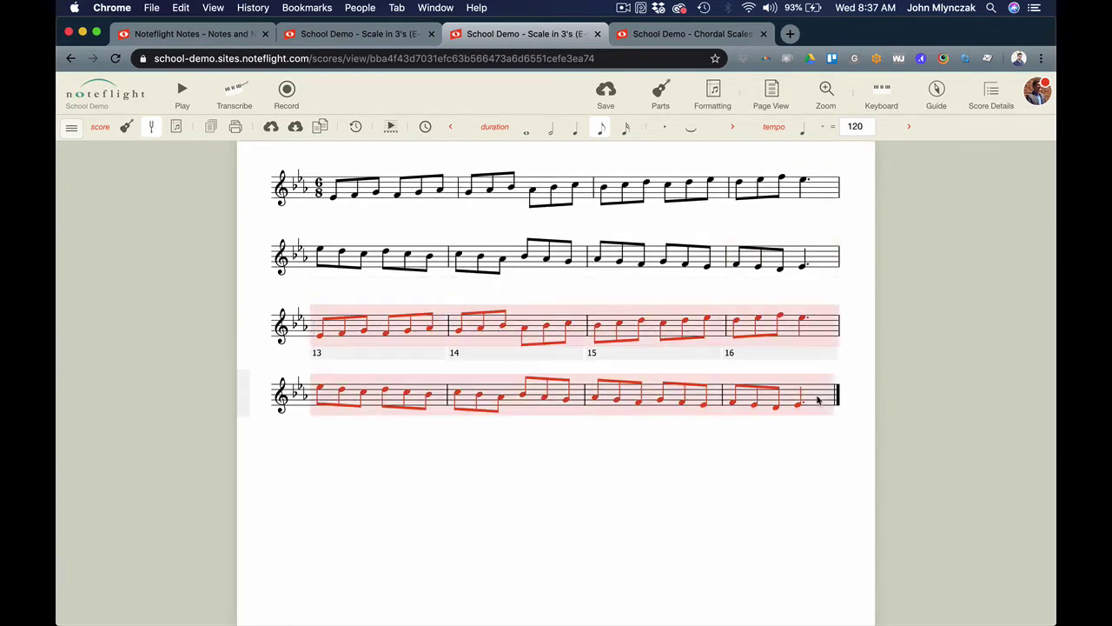
{"action": "key", "text": "space"}
{"action": "key", "text": "r"}
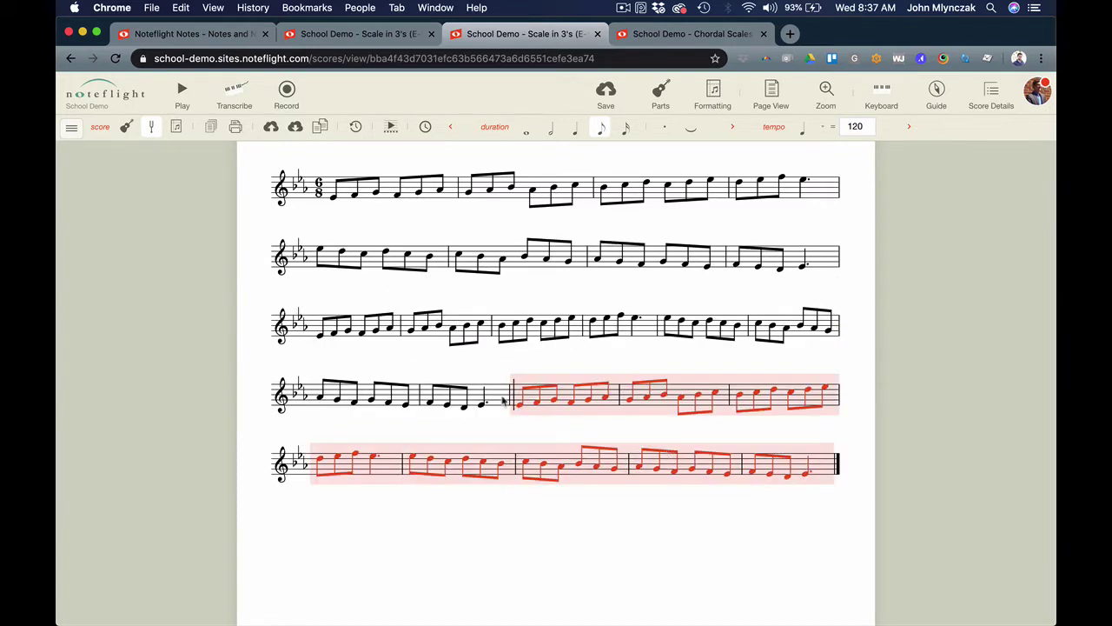
{"action": "left_click", "coordinate": [500, 399]}
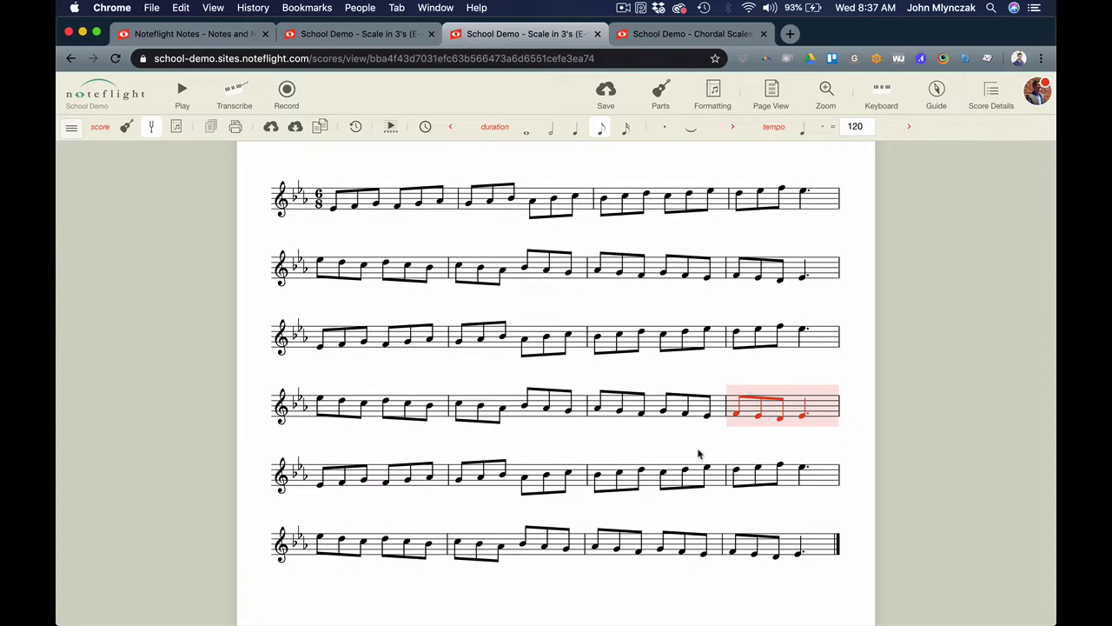
{"action": "scroll", "coordinate": [701, 454], "scroll_direction": "up", "scroll_amount": 2}
{"action": "left_click", "coordinate": [821, 342]}
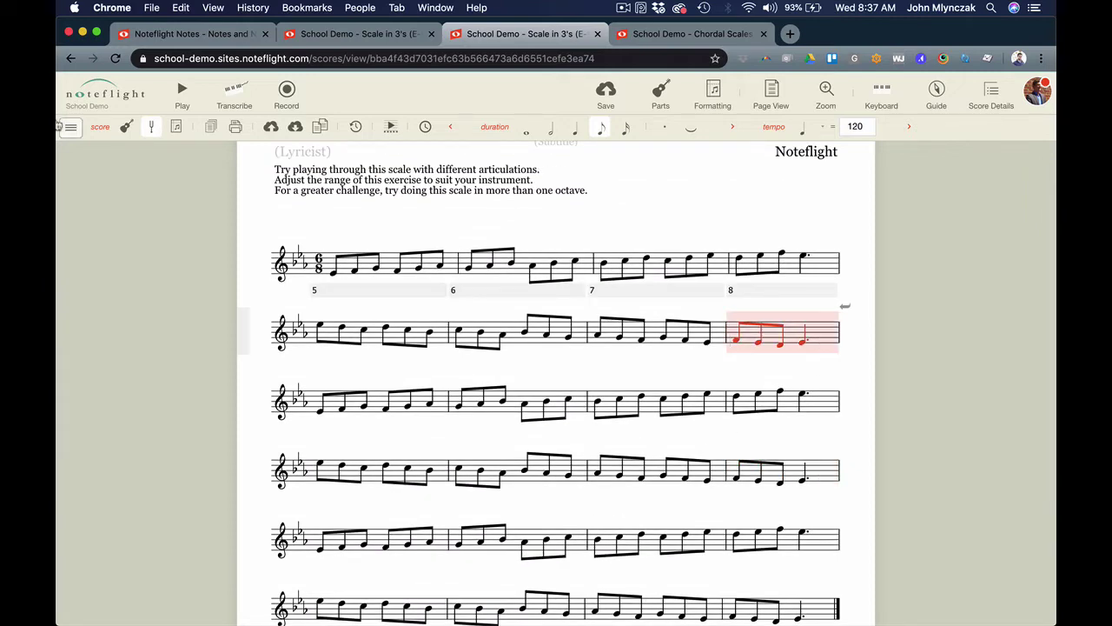
Step: Add final barlines at the ends of measures 8 and 16
{"action": "left_click", "coordinate": [72, 127]}
{"action": "mouse_move", "coordinate": [100, 304]}
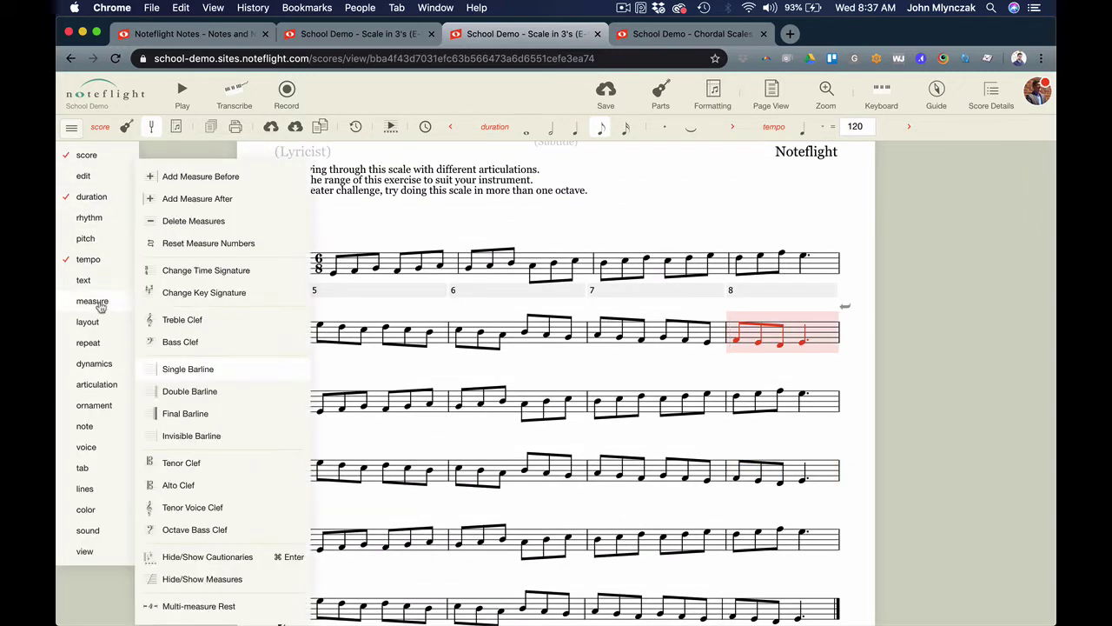
{"action": "left_click", "coordinate": [207, 413]}
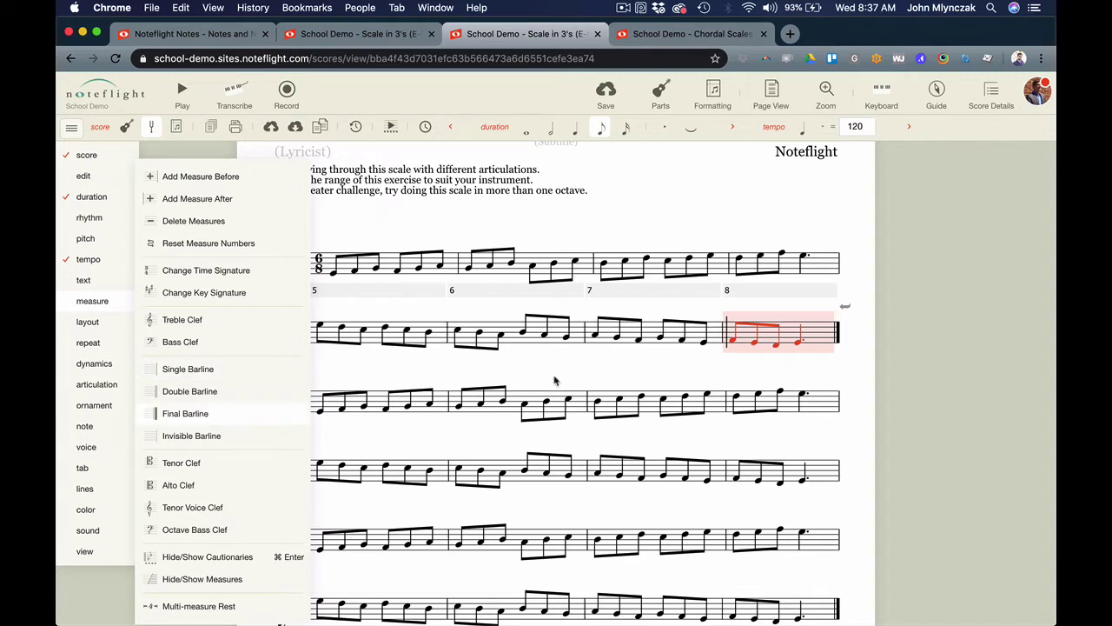
{"action": "left_click", "coordinate": [821, 471]}
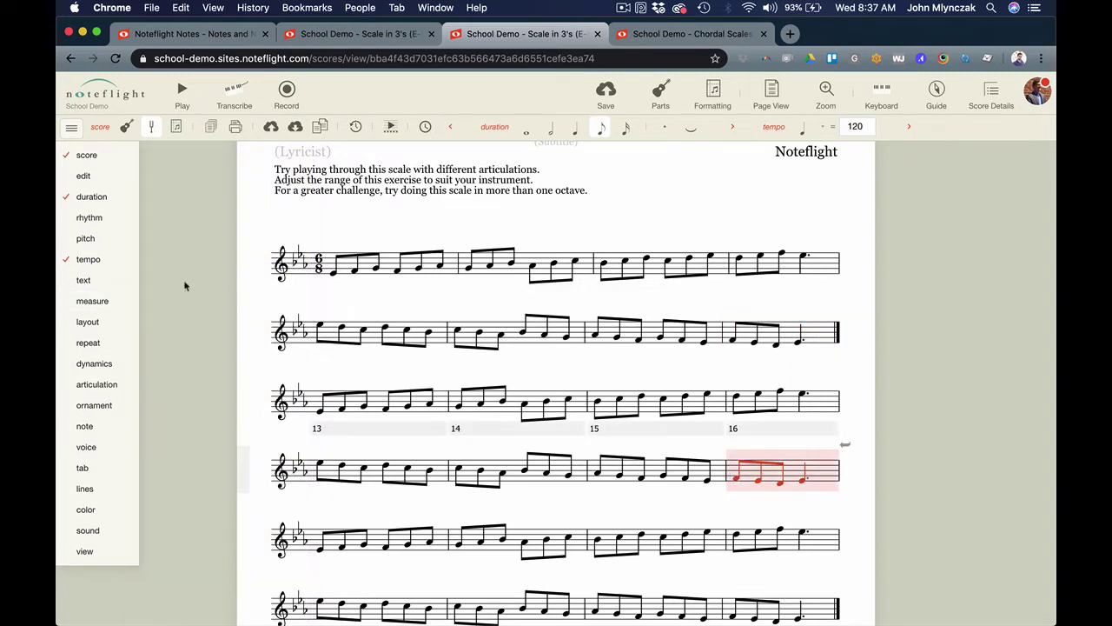
{"action": "mouse_move", "coordinate": [112, 302]}
{"action": "left_click", "coordinate": [196, 415]}
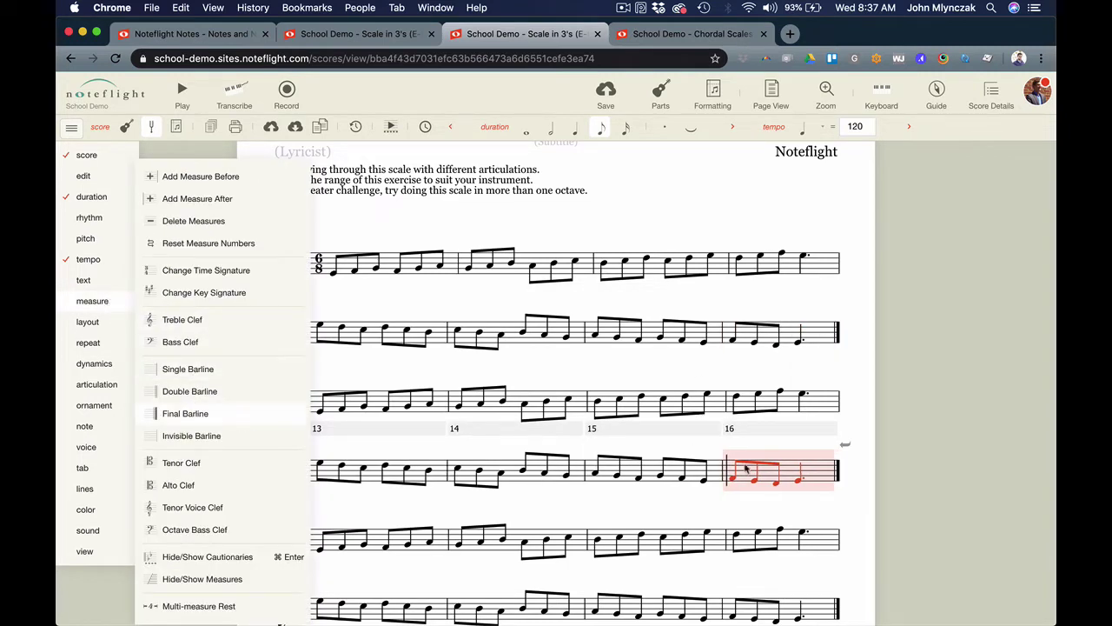
{"action": "left_click", "coordinate": [850, 506]}
Step: Select measure 17, the start of the third scale run
{"action": "scroll", "coordinate": [850, 506], "scroll_direction": "down", "scroll_amount": 5}
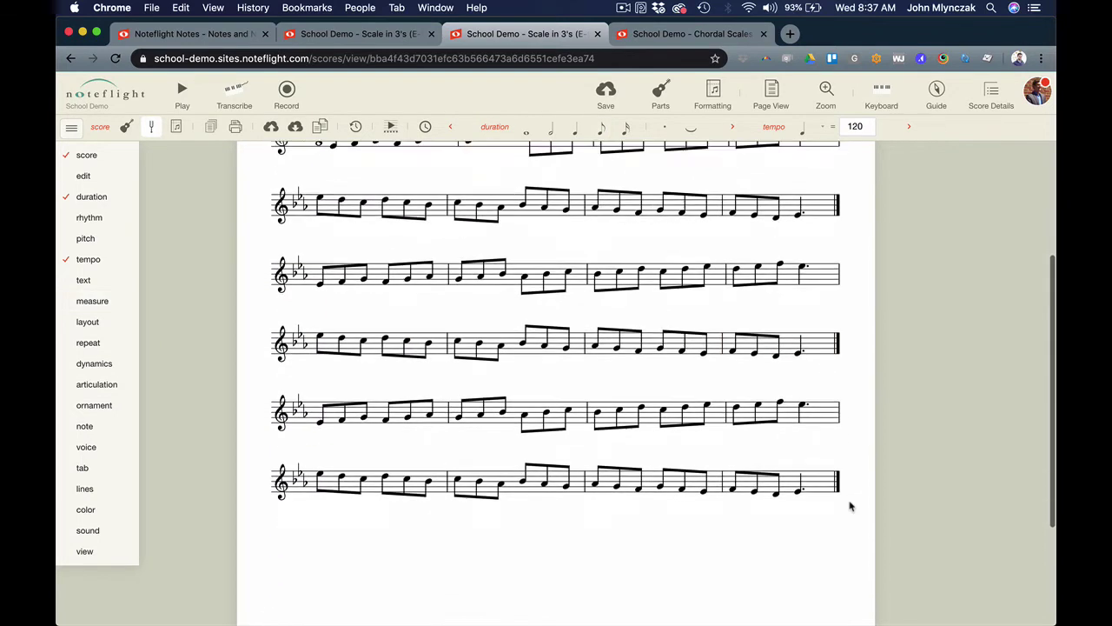
{"action": "left_click", "coordinate": [377, 394]}
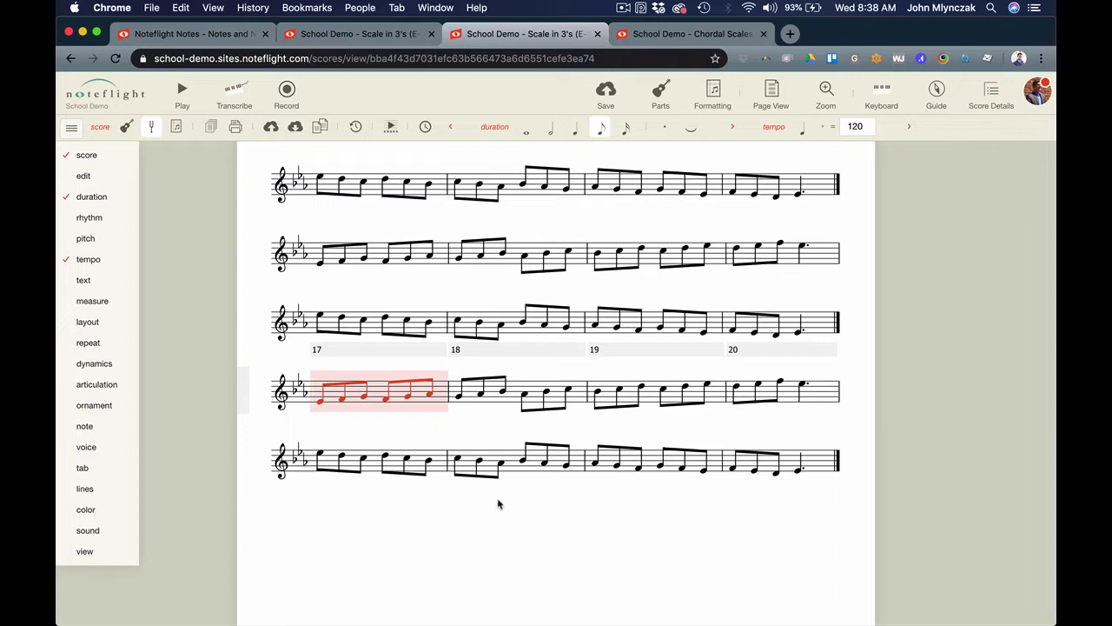
{"action": "scroll", "coordinate": [450, 506], "scroll_direction": "up", "scroll_amount": 1}
{"action": "mouse_move", "coordinate": [362, 374]}
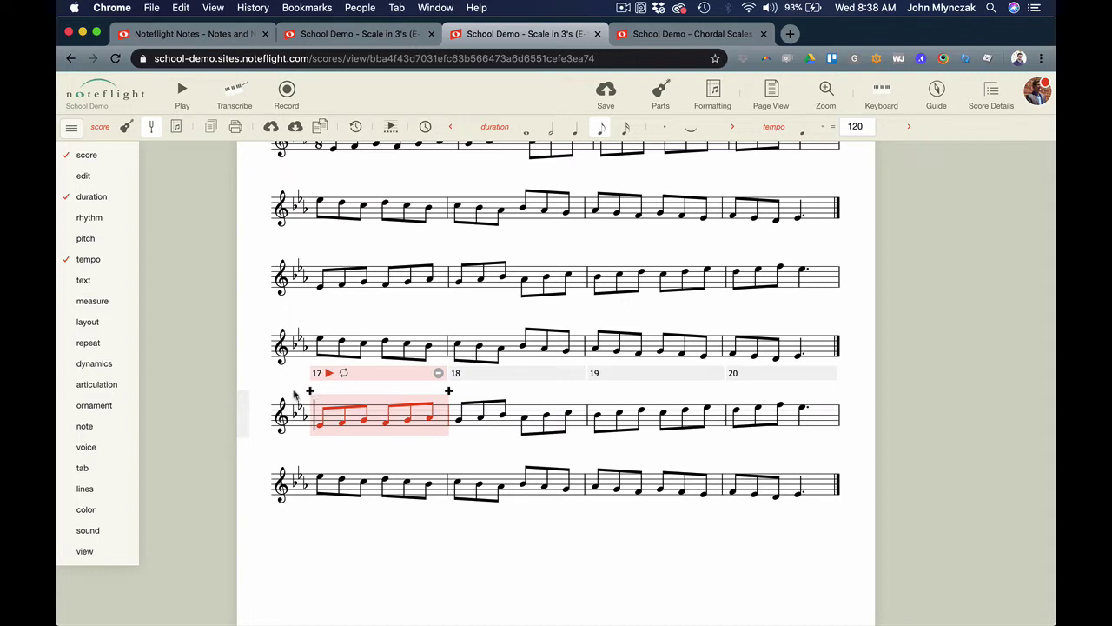
Step: Delete the notes in measures 17 and 9, turning both into rest measures
{"action": "key", "text": "Delete"}
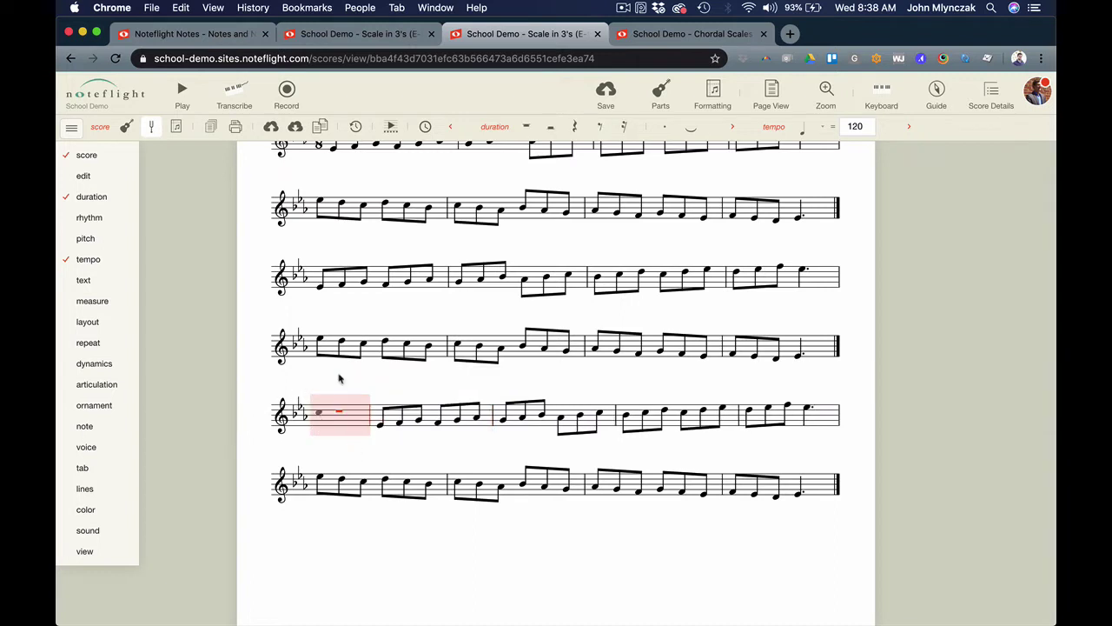
{"action": "scroll", "coordinate": [310, 460], "scroll_direction": "up", "scroll_amount": 2}
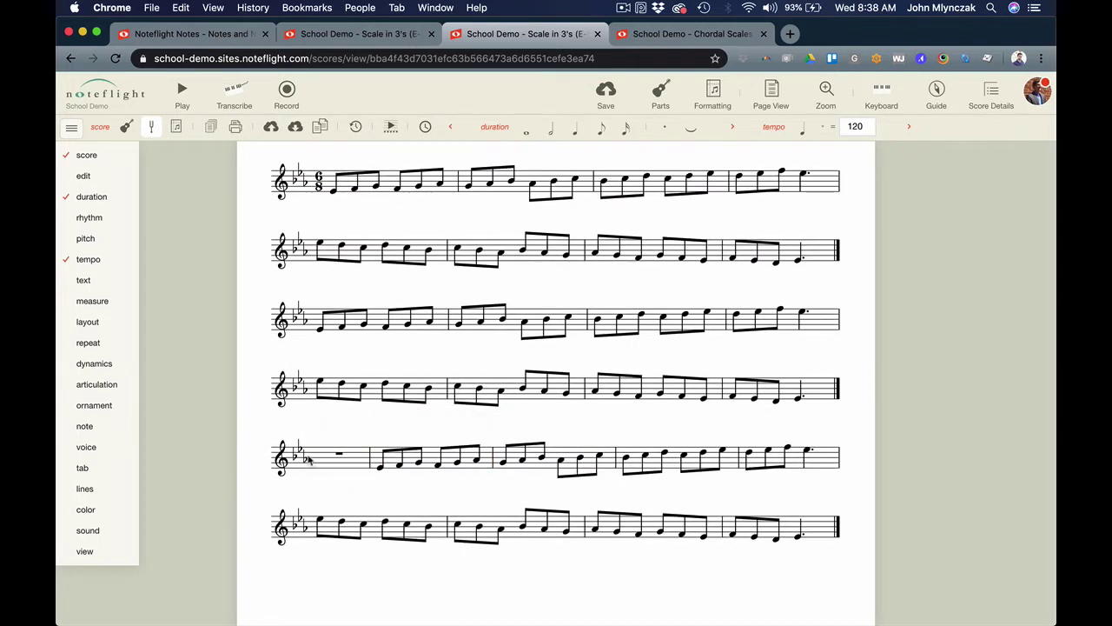
{"action": "left_click", "coordinate": [380, 317]}
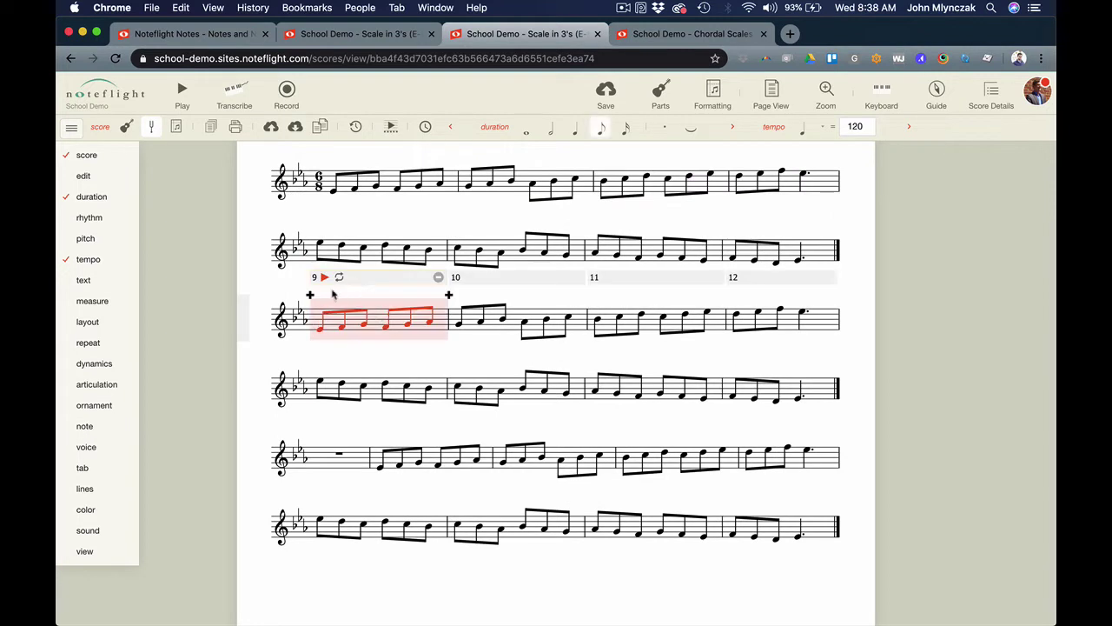
{"action": "key", "text": "Delete"}
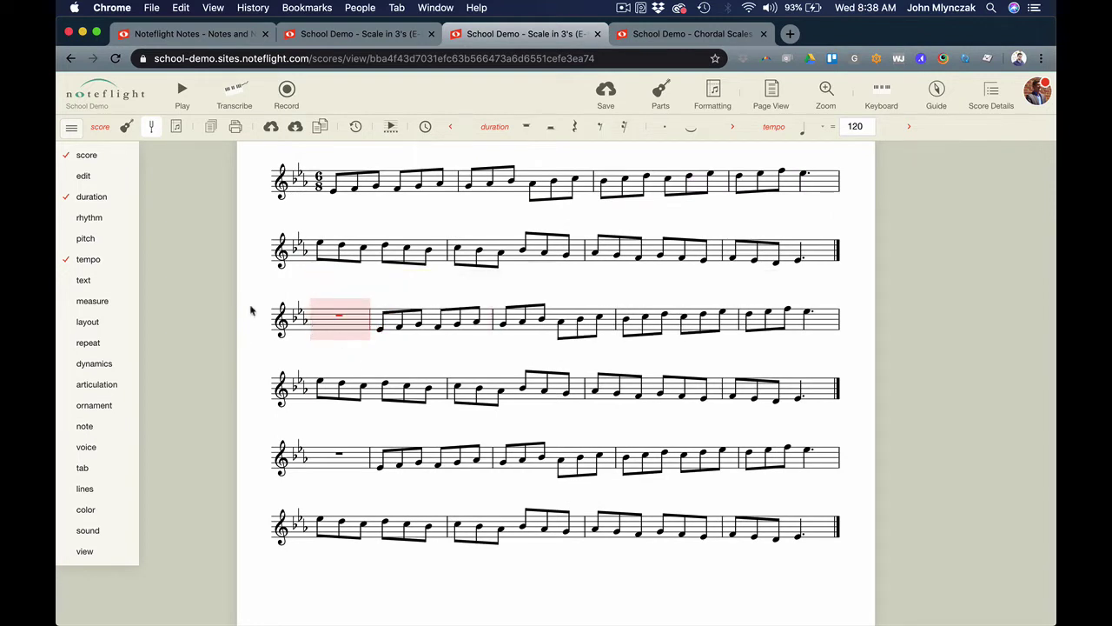
{"action": "key", "text": "super+a"}
Step: Enable the Articulation option in the menu to show the slur, accent and staccato tools
{"action": "key", "text": "Escape"}
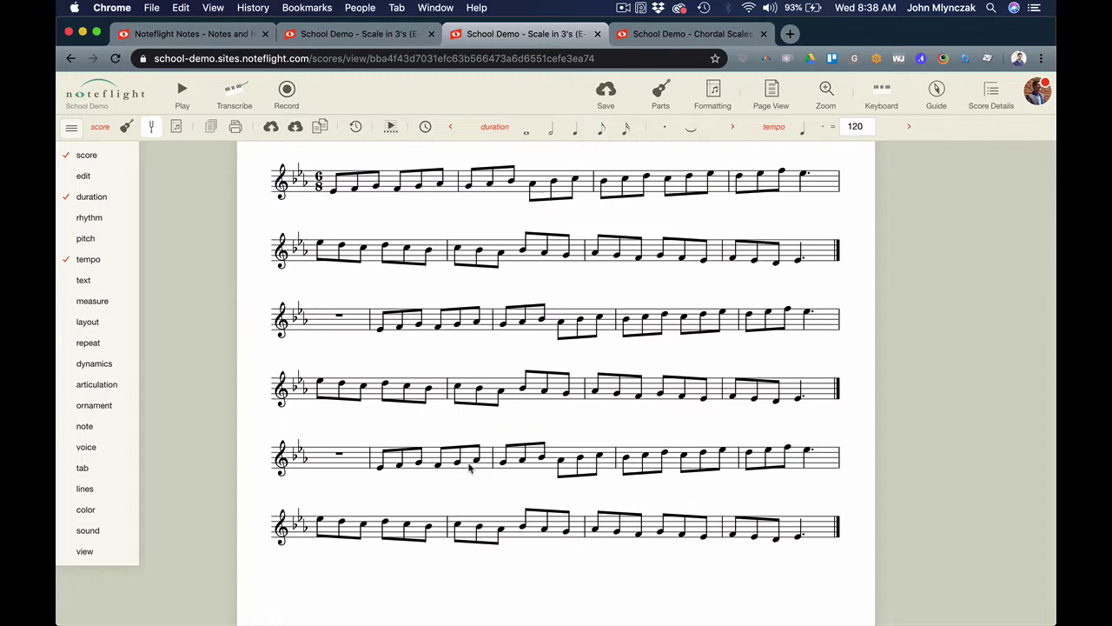
{"action": "scroll", "coordinate": [617, 576], "scroll_direction": "up", "scroll_amount": 1}
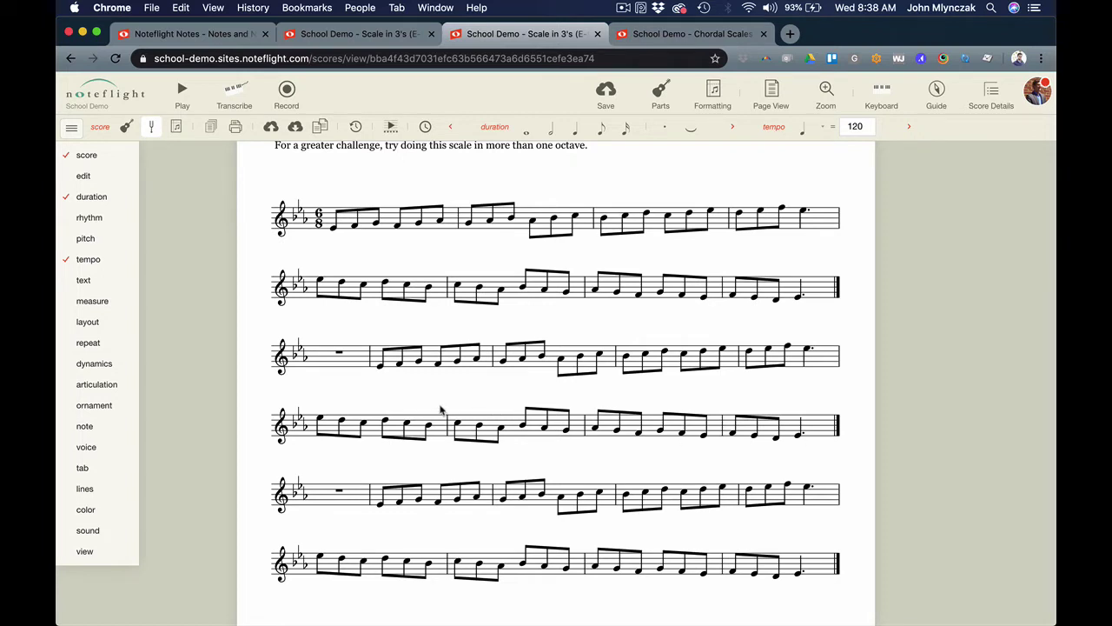
{"action": "mouse_move", "coordinate": [120, 384]}
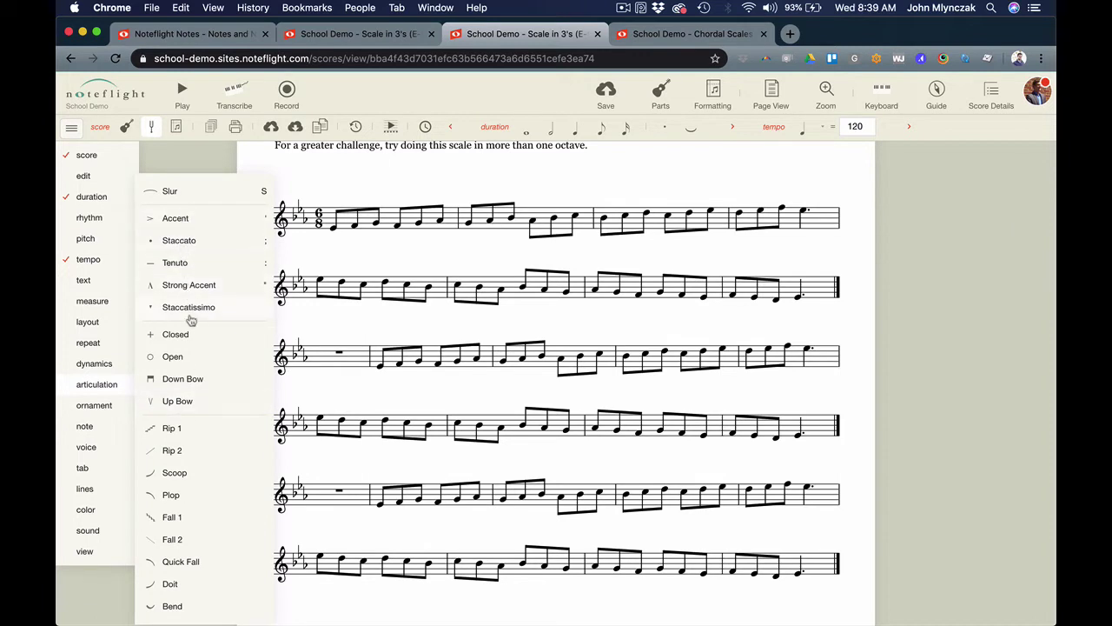
{"action": "left_click", "coordinate": [90, 386]}
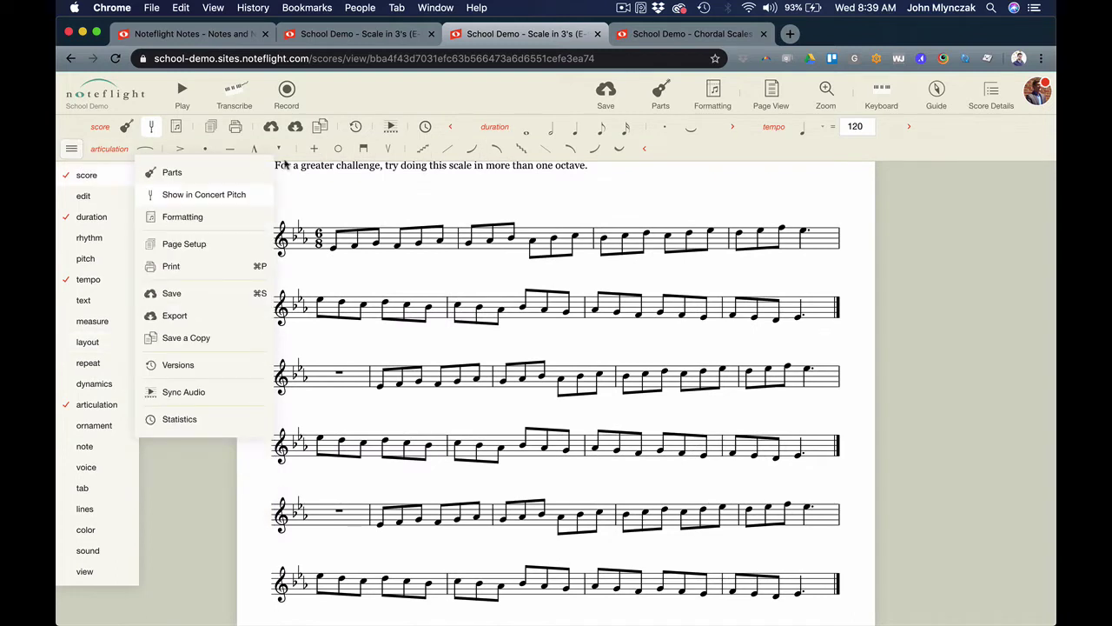
{"action": "left_click", "coordinate": [69, 154]}
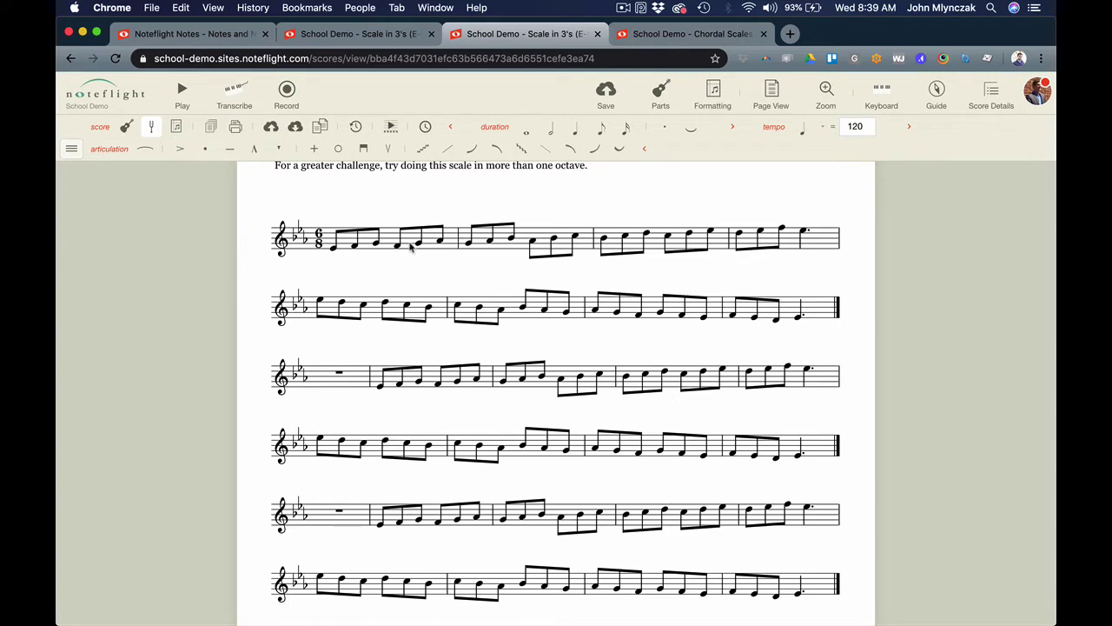
Step: Slur each three-note eighth group in measures 1–4
{"action": "left_click", "coordinate": [332, 249]}
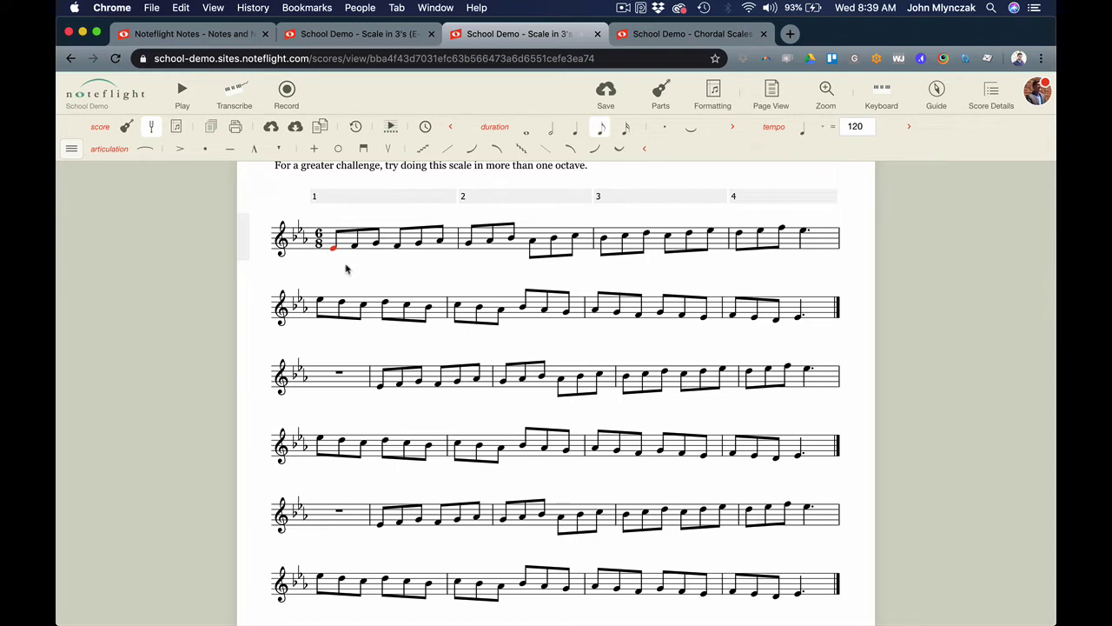
{"action": "left_click", "coordinate": [143, 154]}
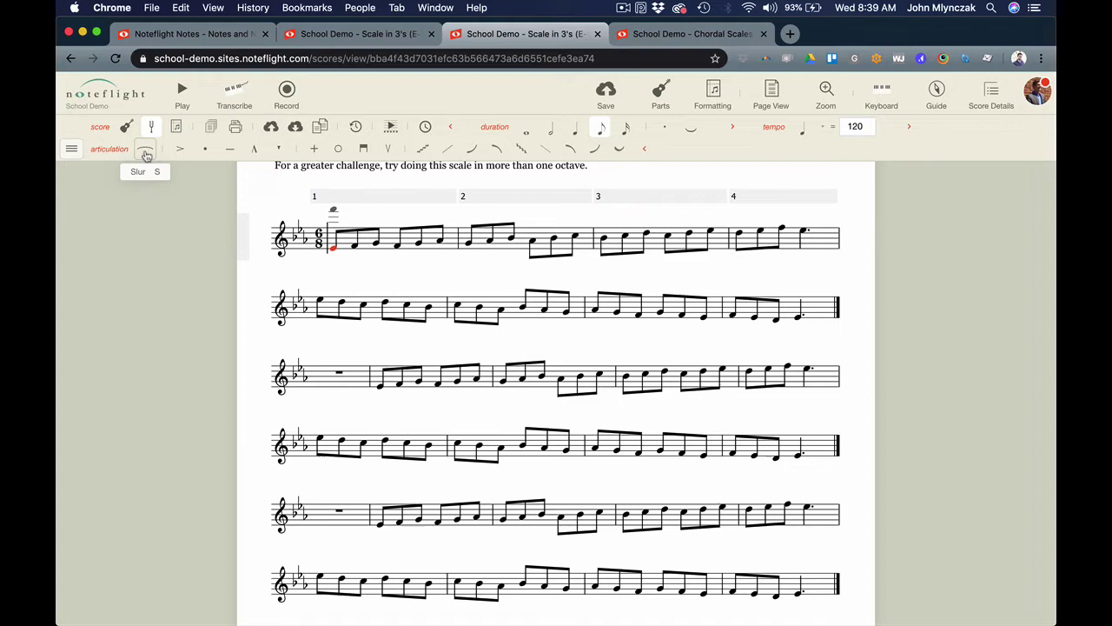
{"action": "left_click", "coordinate": [399, 248]}
{"action": "key", "text": "s"}
{"action": "left_click", "coordinate": [468, 248]}
{"action": "key", "text": "s"}
{"action": "left_click", "coordinate": [532, 242]}
{"action": "key", "text": "s"}
{"action": "left_click", "coordinate": [605, 243]}
{"action": "key", "text": "s"}
{"action": "left_click", "coordinate": [667, 236]}
{"action": "key", "text": "s"}
{"action": "left_click", "coordinate": [738, 236]}
{"action": "key", "text": "s"}
Step: Slur each three-note eighth group in measures 5–8
{"action": "left_click", "coordinate": [320, 301]}
{"action": "key", "text": "s"}
{"action": "left_click", "coordinate": [384, 304]}
{"action": "key", "text": "s"}
{"action": "left_click", "coordinate": [459, 307]}
{"action": "key", "text": "s"}
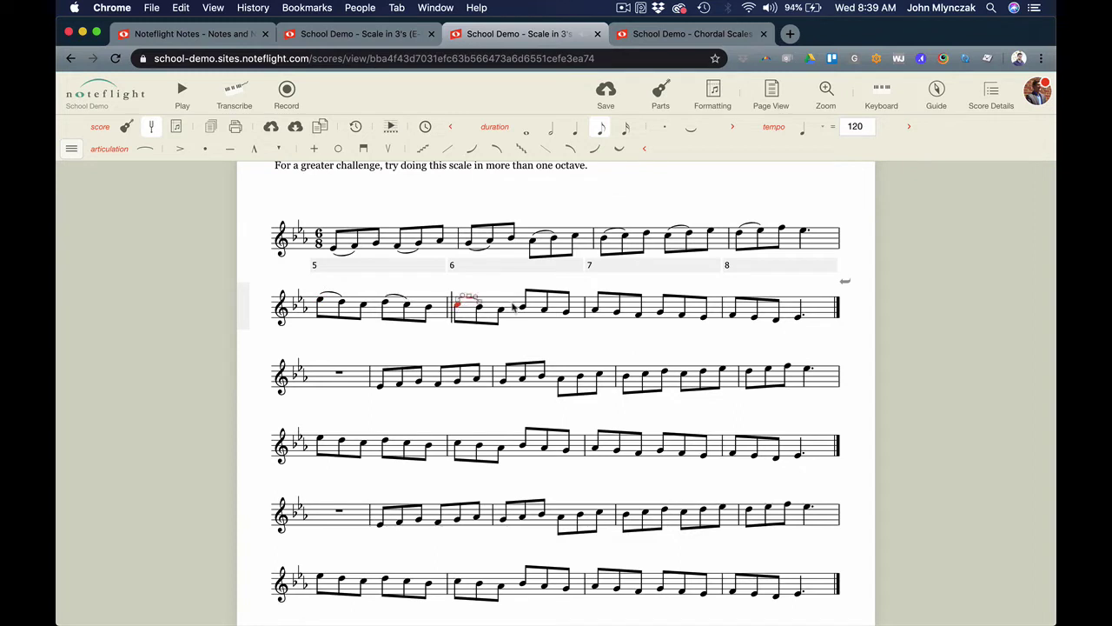
{"action": "left_click", "coordinate": [522, 309]}
{"action": "key", "text": "s"}
{"action": "left_click", "coordinate": [593, 310]}
{"action": "key", "text": "s"}
{"action": "left_click", "coordinate": [660, 314]}
{"action": "key", "text": "s"}
{"action": "left_click", "coordinate": [732, 318]}
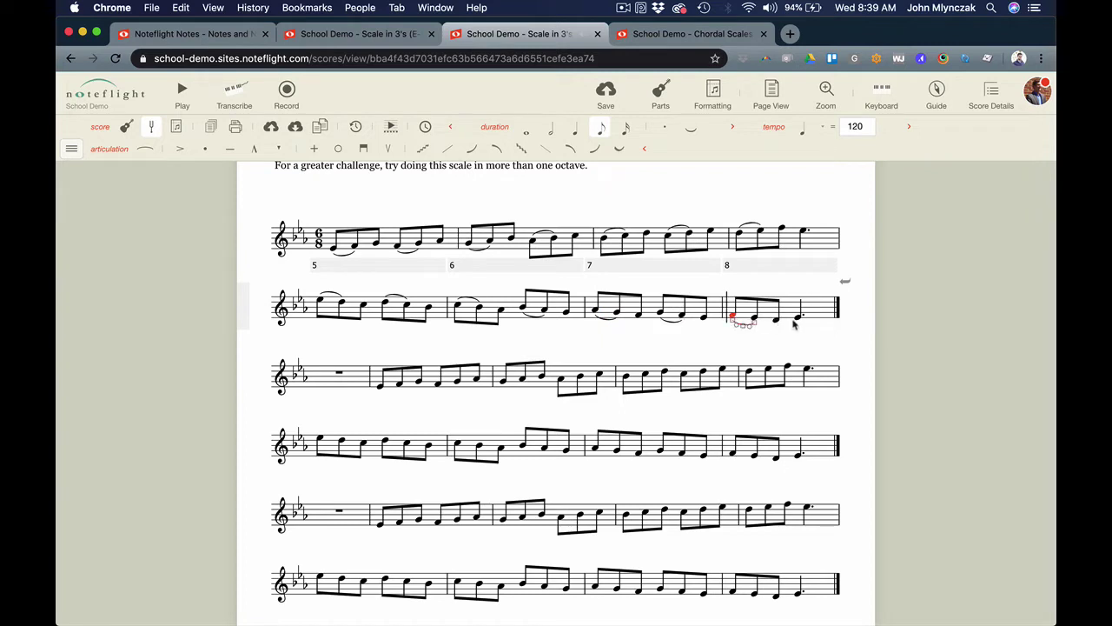
{"action": "key", "text": "s"}
{"action": "left_click", "coordinate": [851, 350]}
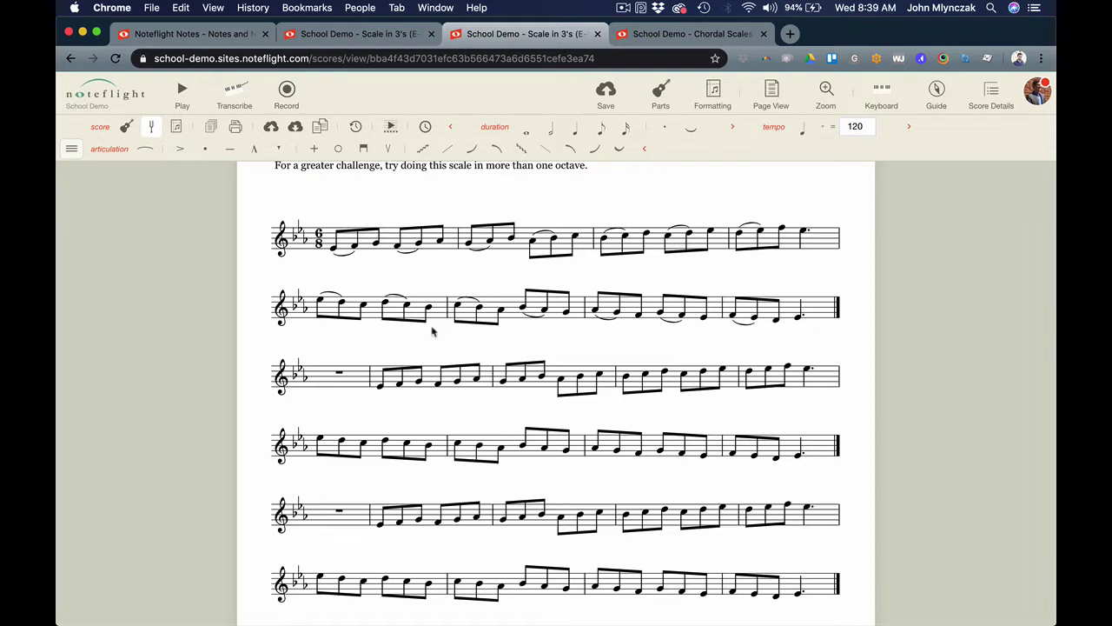
Step: Add staccato to all notes in measures 10–17
{"action": "left_click", "coordinate": [393, 383]}
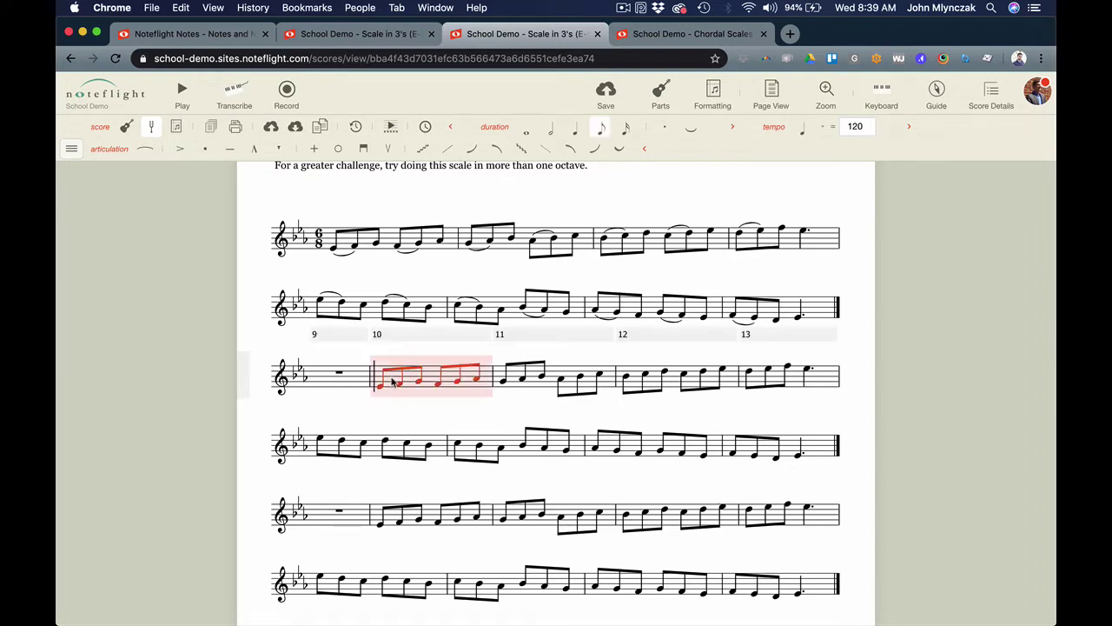
{"action": "left_click", "coordinate": [813, 452], "text": "shift"}
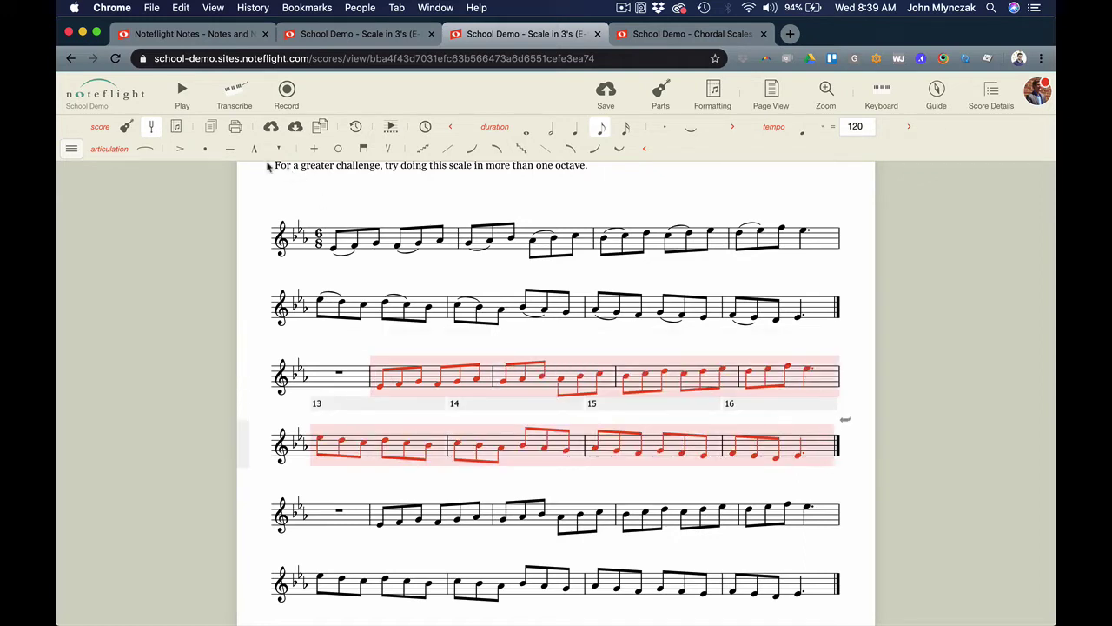
{"action": "left_click", "coordinate": [205, 149]}
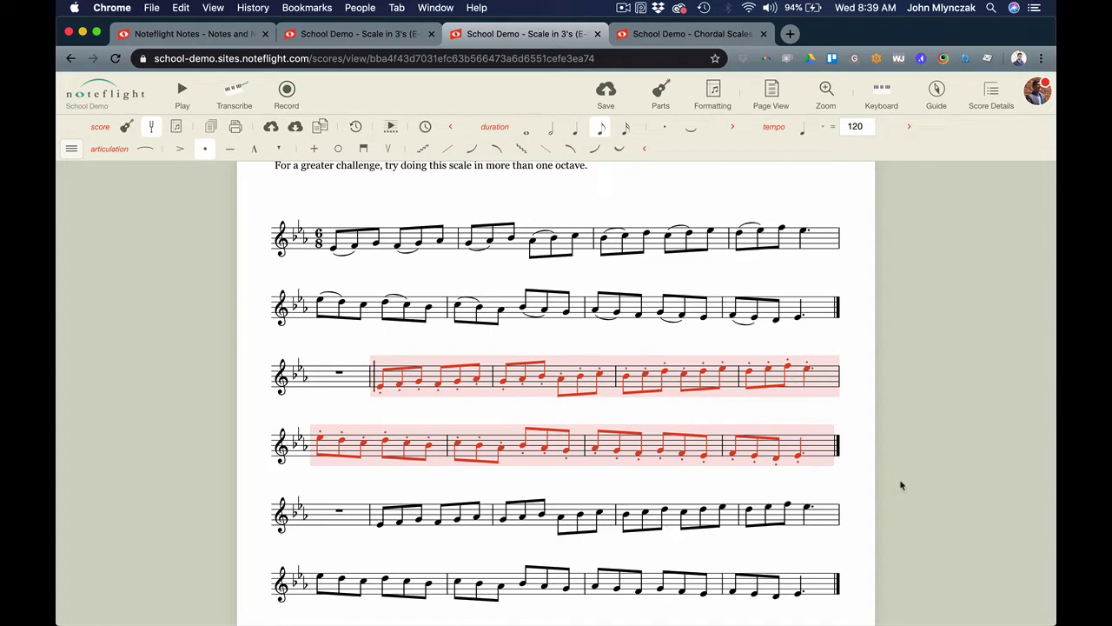
Step: Remove staccato from the long final notes of measures 13 and 17
{"action": "left_click", "coordinate": [801, 345]}
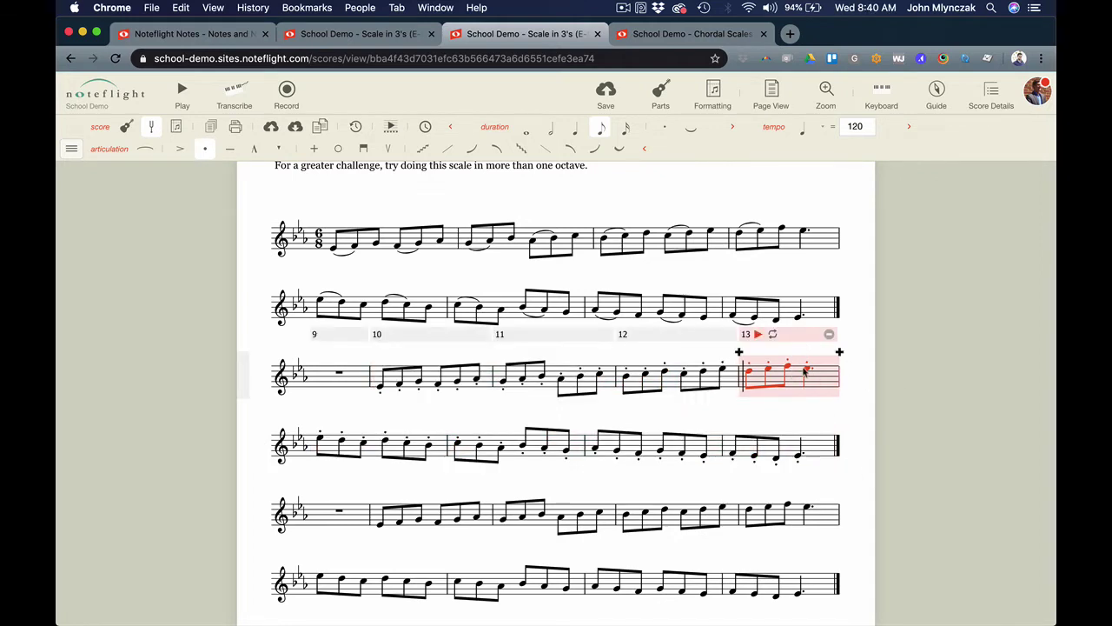
{"action": "left_click", "coordinate": [806, 372]}
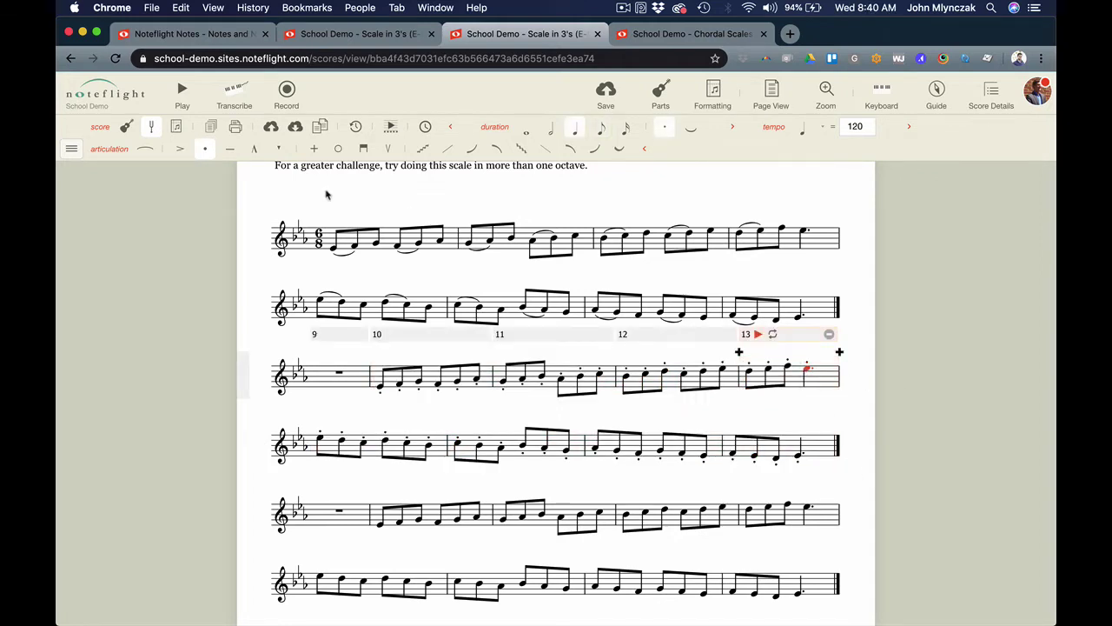
{"action": "key", "text": "ctrl+Down"}
{"action": "left_click", "coordinate": [205, 150]}
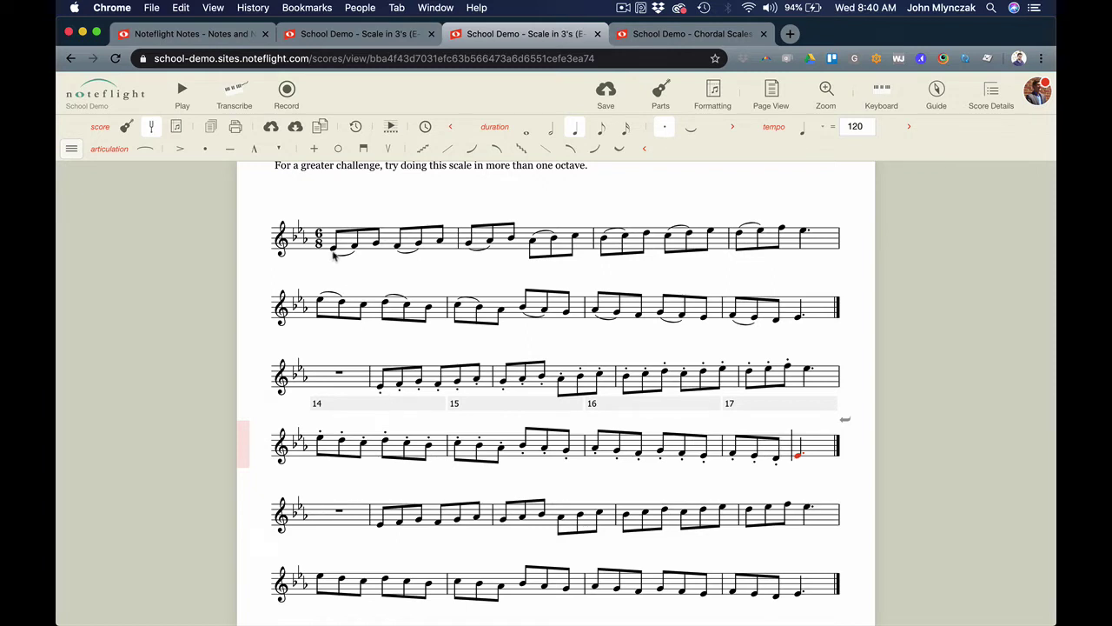
Step: Add an mp dynamic under the first note of measure 14
{"action": "left_click", "coordinate": [381, 387]}
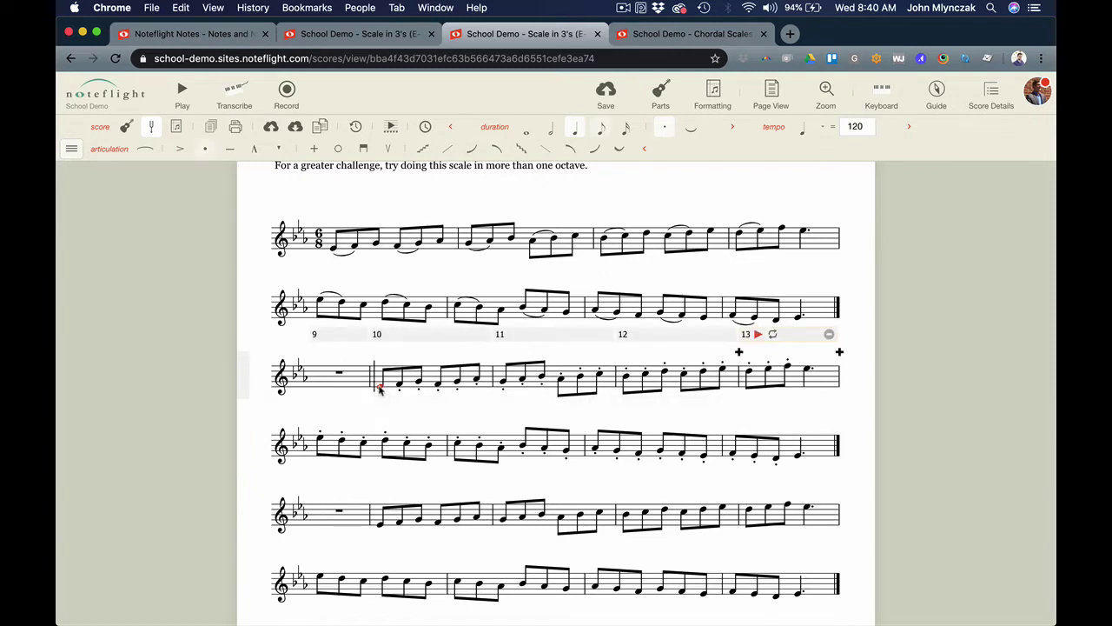
{"action": "left_click", "coordinate": [71, 149]}
{"action": "mouse_move", "coordinate": [119, 323]}
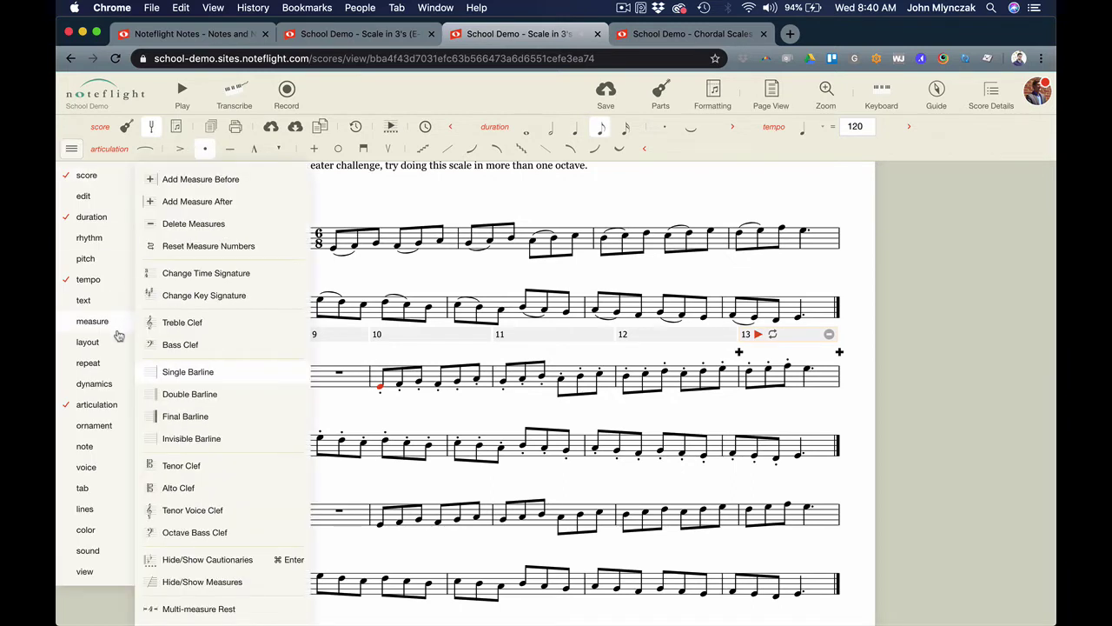
{"action": "mouse_move", "coordinate": [100, 387]}
{"action": "left_click", "coordinate": [185, 383]}
{"action": "type", "text": "mp"}
{"action": "key", "text": "Return"}
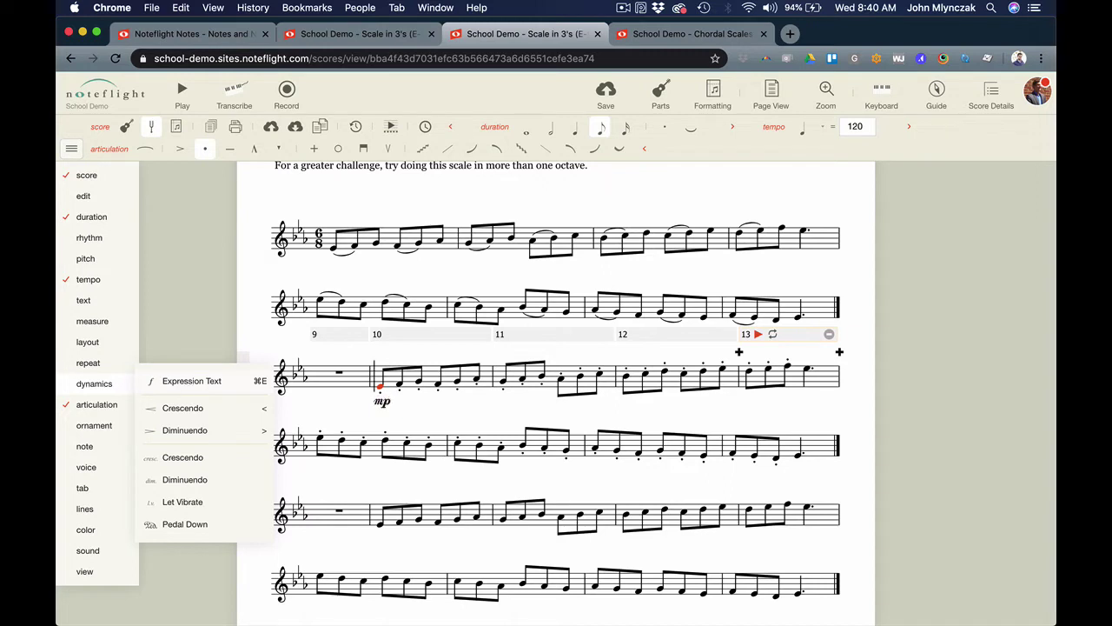
Step: Add an f dynamic under the first note of measure 1
{"action": "left_click", "coordinate": [329, 251]}
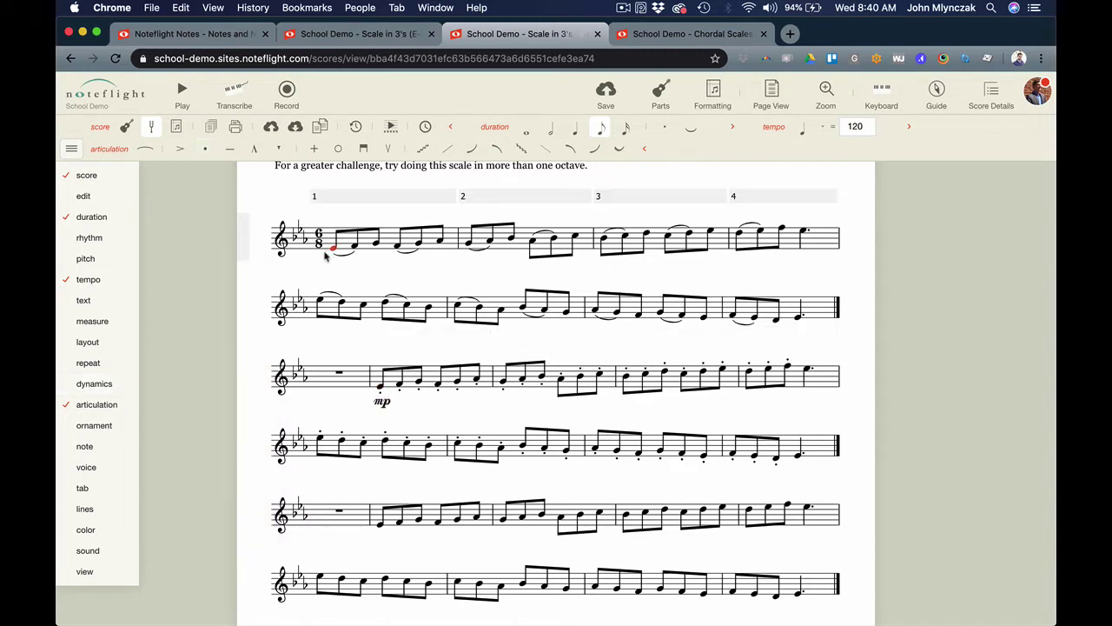
{"action": "mouse_move", "coordinate": [100, 387]}
{"action": "left_click", "coordinate": [171, 380]}
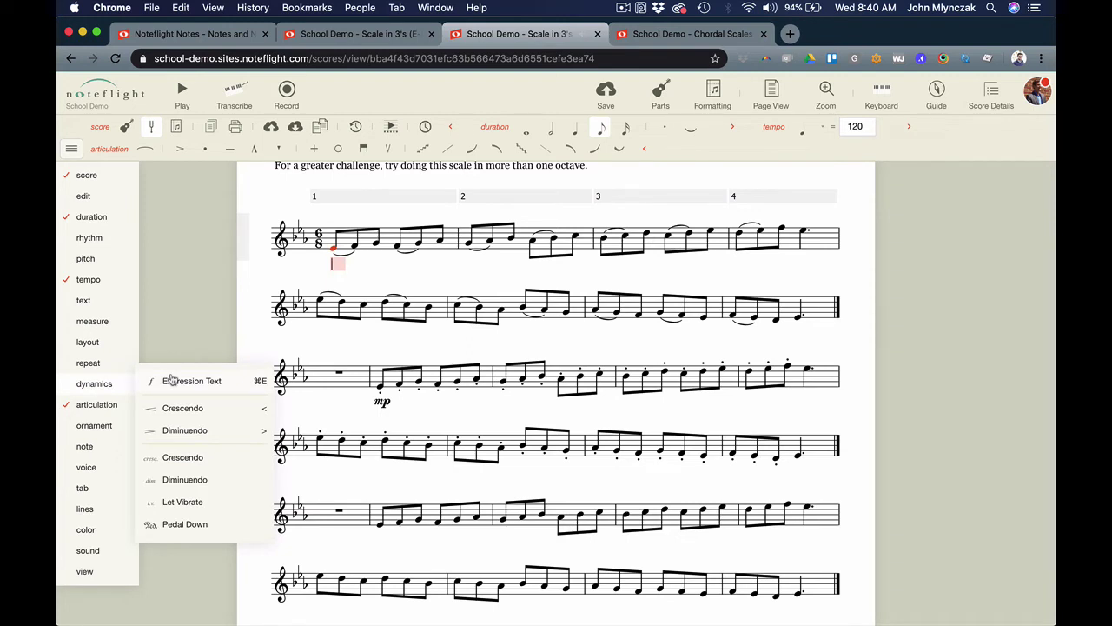
{"action": "type", "text": "f"}
{"action": "left_click", "coordinate": [186, 244]}
{"action": "scroll", "coordinate": [219, 494], "scroll_direction": "down", "scroll_amount": 1}
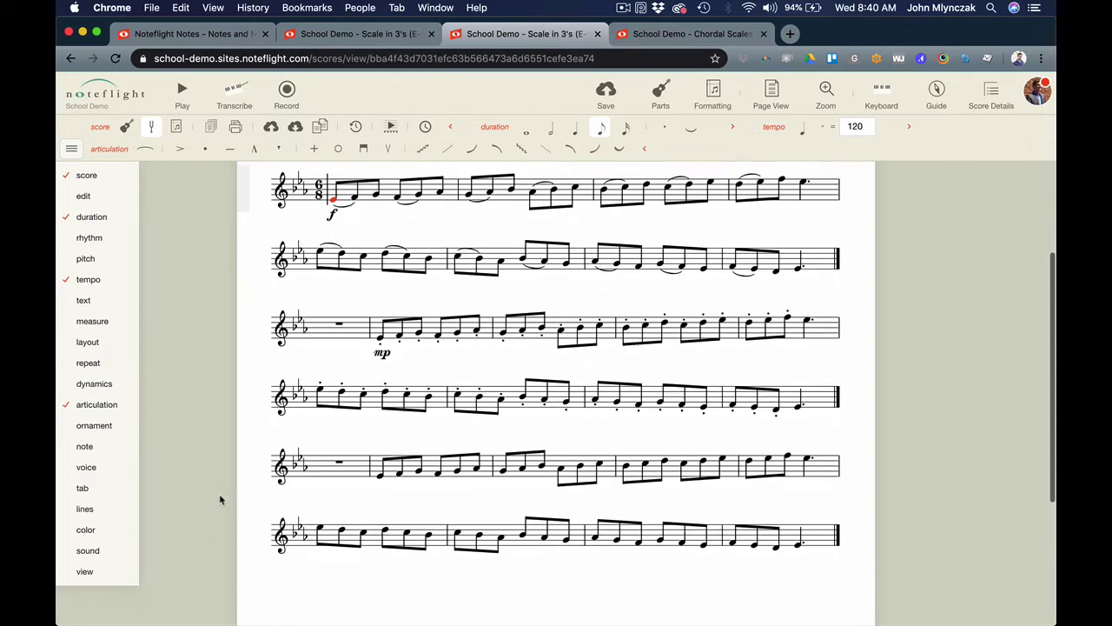
Step: Add slurs and staccatos to the fifth staff's opening notes through measure 20
{"action": "left_click", "coordinate": [380, 478]}
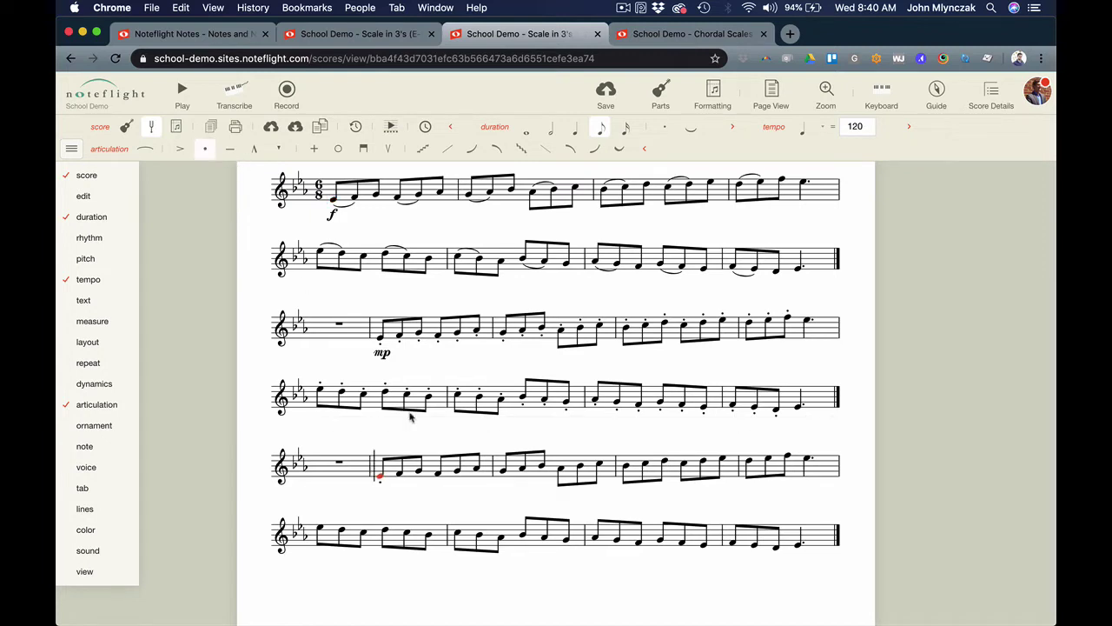
{"action": "left_click", "coordinate": [399, 475]}
{"action": "key", "text": "s"}
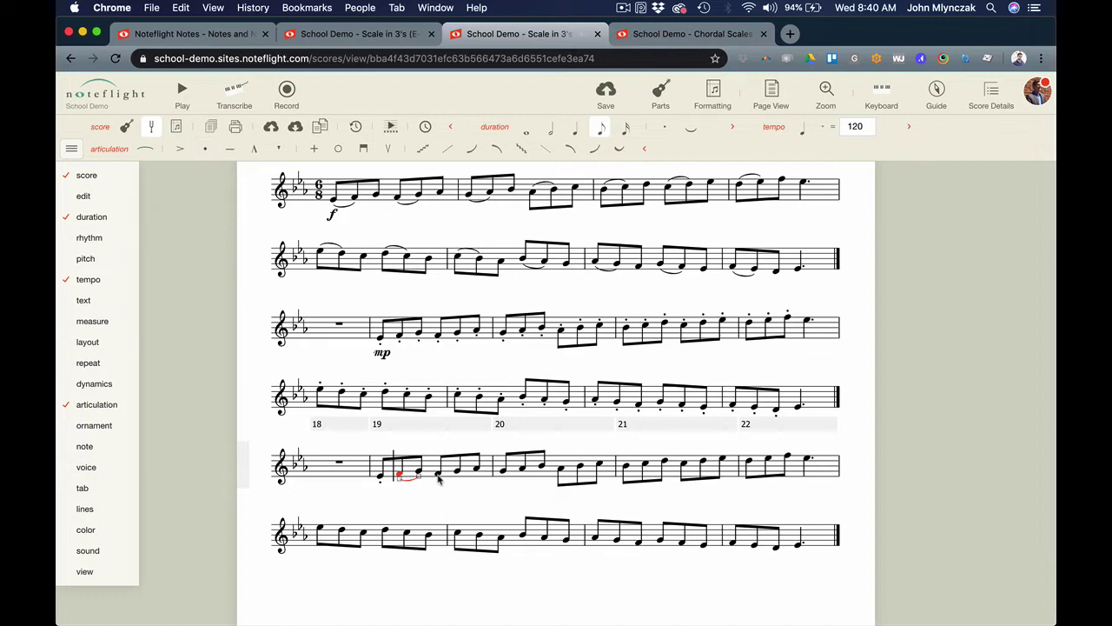
{"action": "left_click", "coordinate": [438, 475]}
{"action": "key", "text": "semicolon"}
{"action": "key", "text": "Right"}
{"action": "key", "text": "Right"}
{"action": "key", "text": "semicolon"}
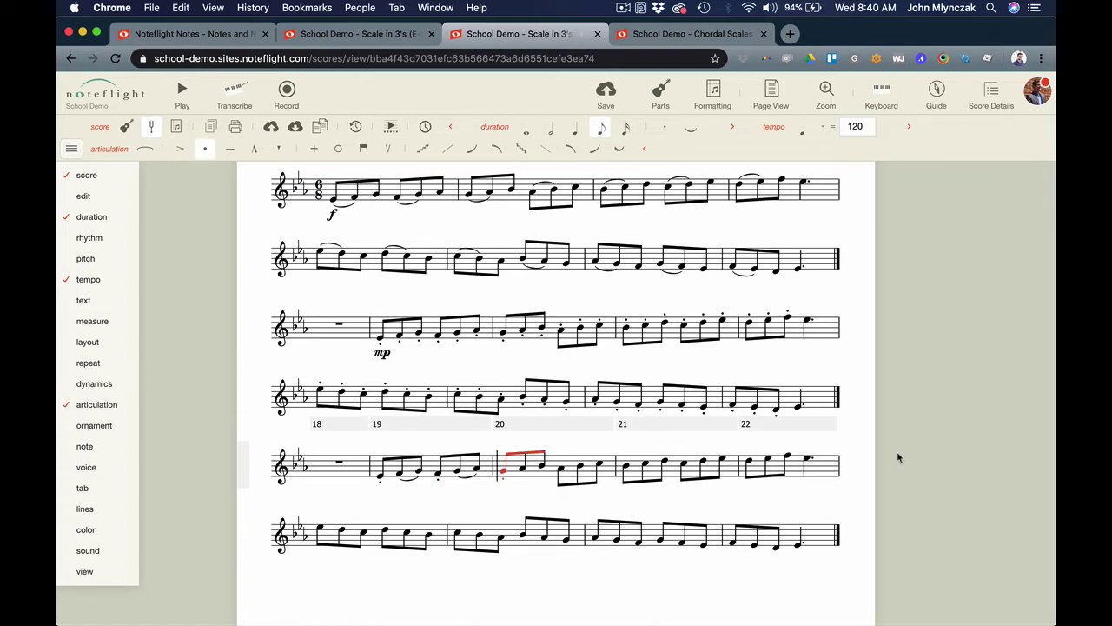
{"action": "key", "text": "Right"}
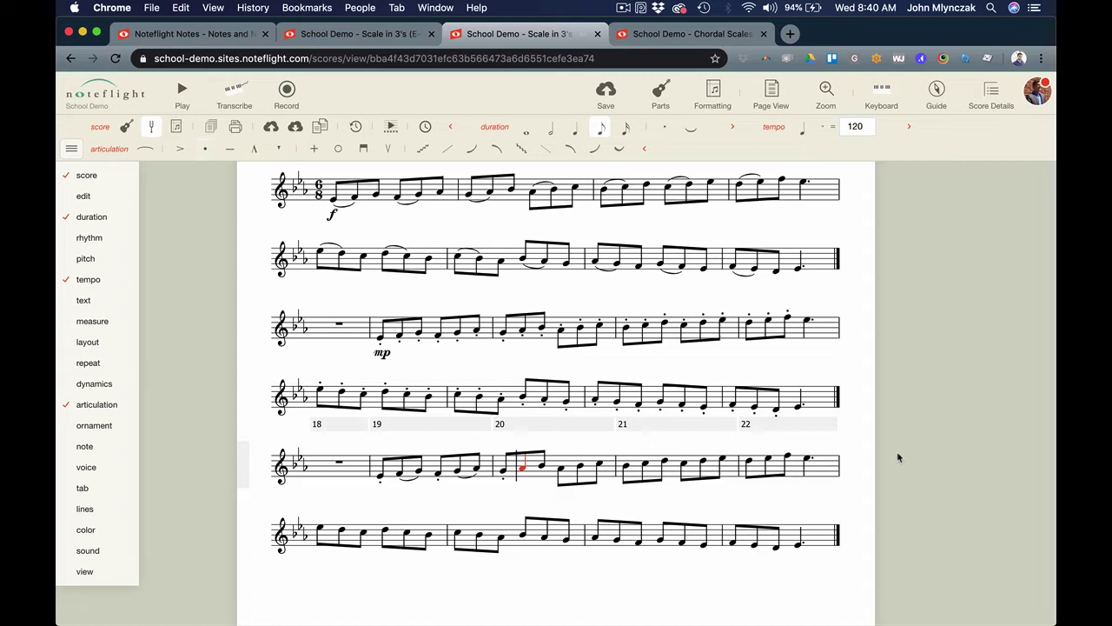
{"action": "key", "text": "s"}
{"action": "key", "text": "Right"}
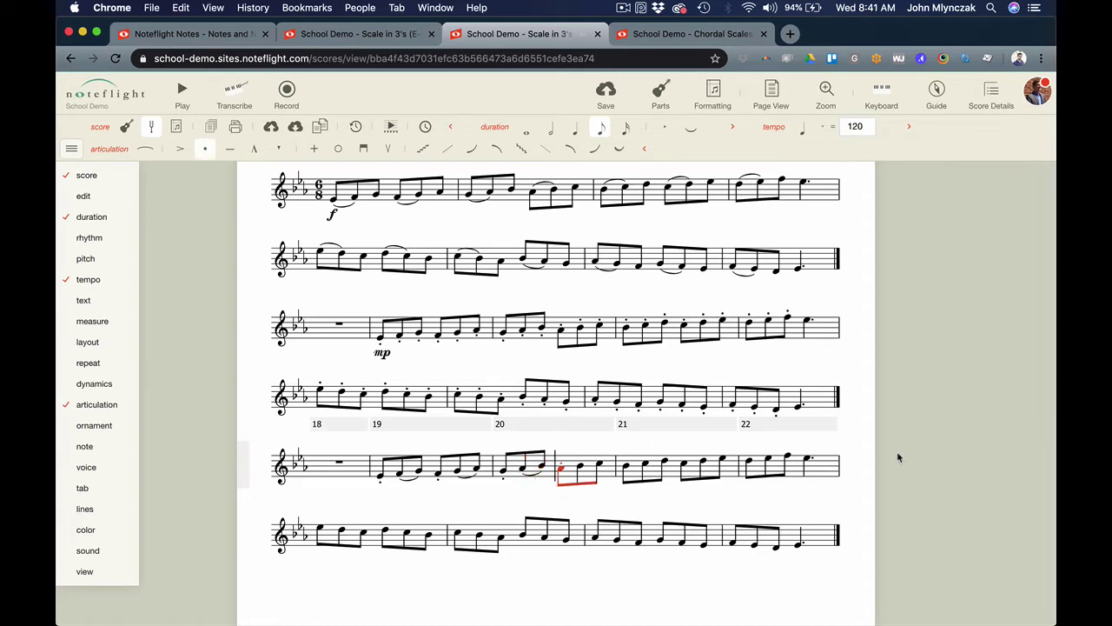
{"action": "key", "text": "s"}
Step: Continue the staccato-then-slur pattern through measures 21 and 22
{"action": "key", "text": "period"}
{"action": "key", "text": "Right"}
{"action": "key", "text": "period"}
{"action": "key", "text": "Right"}
{"action": "key", "text": "s"}
{"action": "key", "text": "period"}
{"action": "key", "text": "Right"}
{"action": "key", "text": "s"}
{"action": "key", "text": "Right"}
{"action": "key", "text": "Right"}
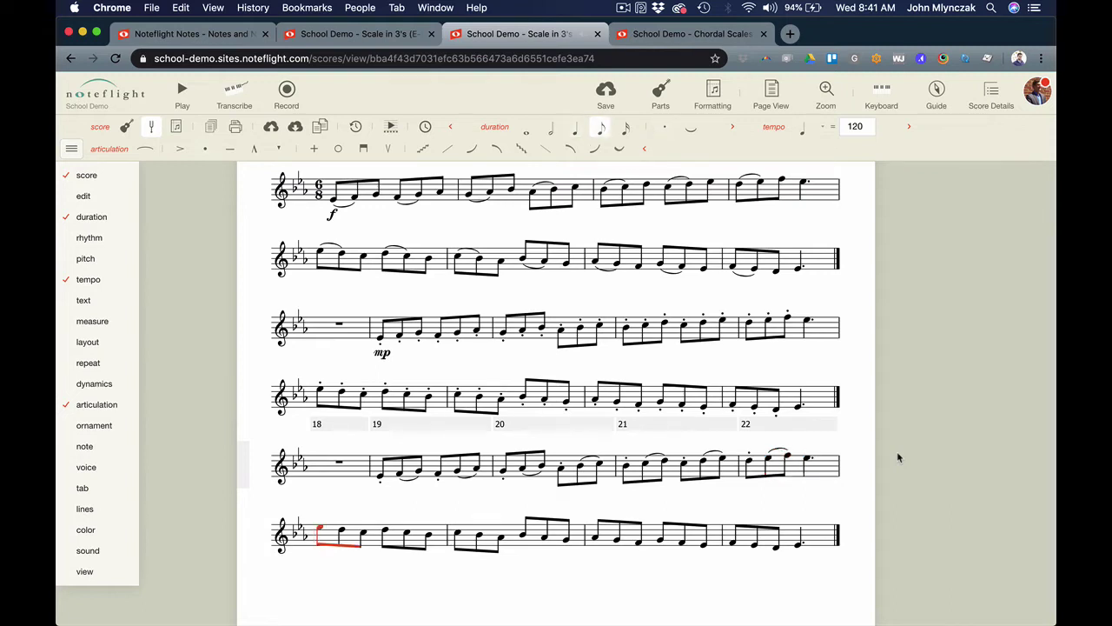
Step: Apply the staccato-and-slur pattern across the last staff's first three measures
{"action": "key", "text": "period"}
{"action": "key", "text": "Right"}
{"action": "key", "text": "s"}
{"action": "key", "text": "Right"}
{"action": "key", "text": "Right"}
{"action": "key", "text": "period"}
{"action": "key", "text": "Right"}
{"action": "key", "text": "s"}
{"action": "key", "text": "Right"}
{"action": "key", "text": "period"}
{"action": "key", "text": "Right"}
{"action": "key", "text": "s"}
{"action": "key", "text": "Right"}
{"action": "key", "text": "Right"}
{"action": "key", "text": "period"}
{"action": "key", "text": "Right"}
{"action": "key", "text": "s"}
{"action": "key", "text": "Right"}
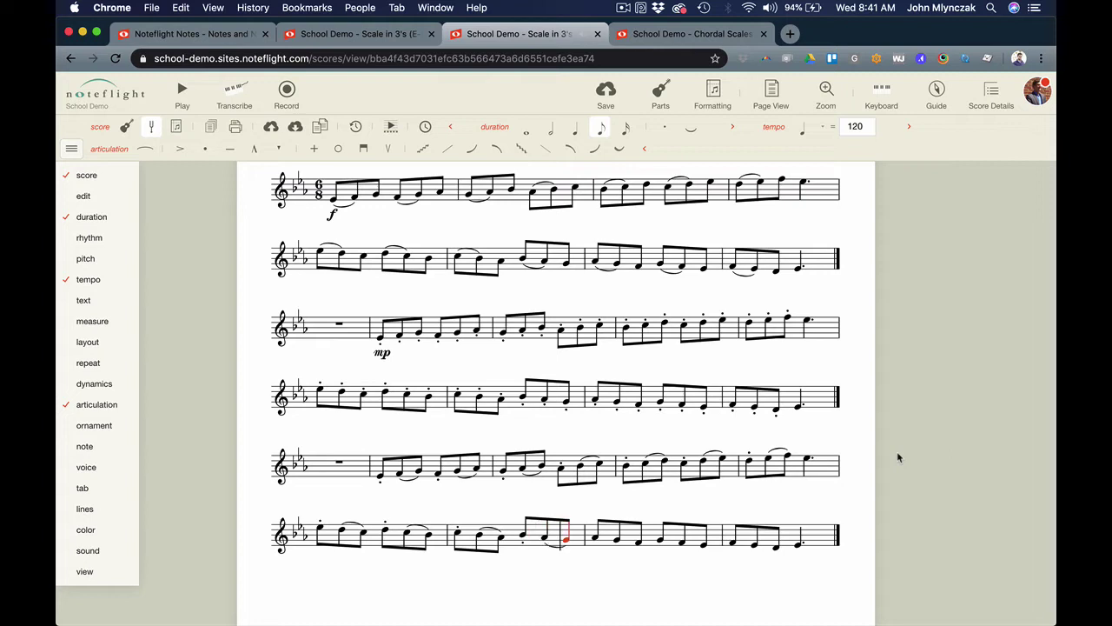
Step: Finish the pattern in the last staff's fourth measure and save the score
{"action": "key", "text": "Right"}
{"action": "key", "text": "period"}
{"action": "key", "text": "Right"}
{"action": "key", "text": "s"}
{"action": "key", "text": "Right"}
{"action": "key", "text": "Right"}
{"action": "key", "text": "period"}
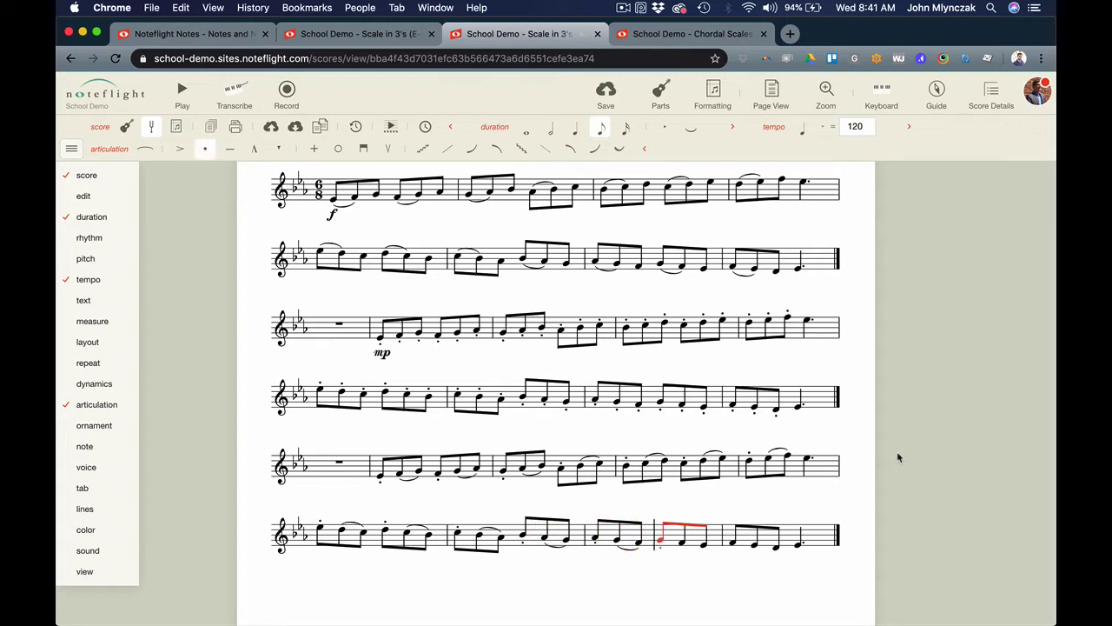
{"action": "key", "text": "s"}
{"action": "key", "text": "Right"}
{"action": "key", "text": "period"}
{"action": "key", "text": "s"}
{"action": "key", "text": "Right"}
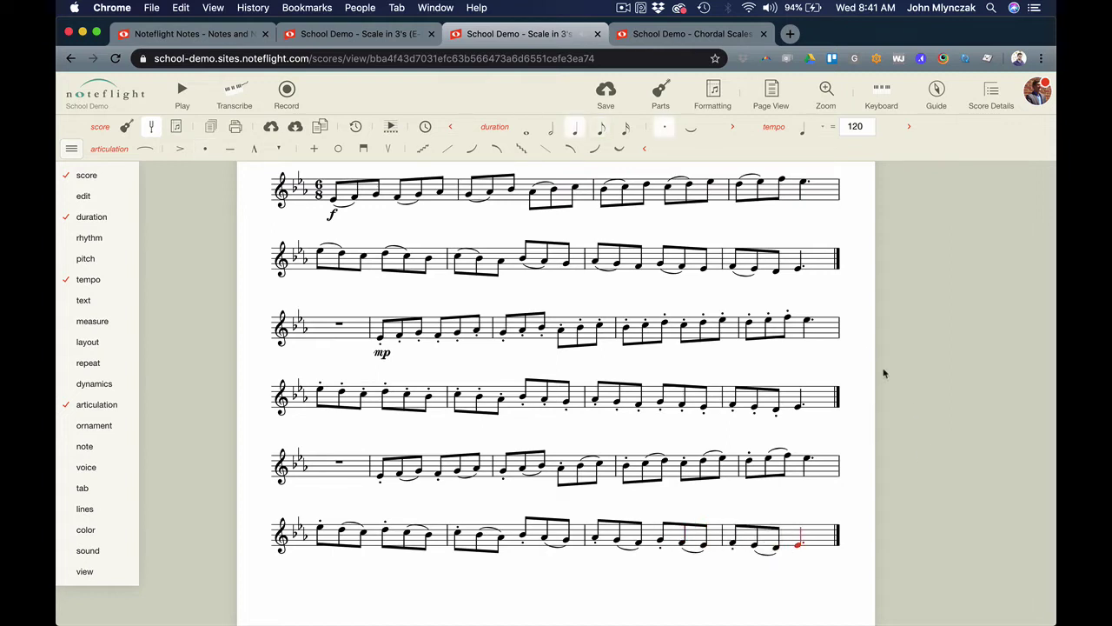
{"action": "key", "text": "super+s"}
Step: Scroll back up to the score's title and hide the palette list
{"action": "scroll", "coordinate": [837, 500], "scroll_direction": "up", "scroll_amount": 1}
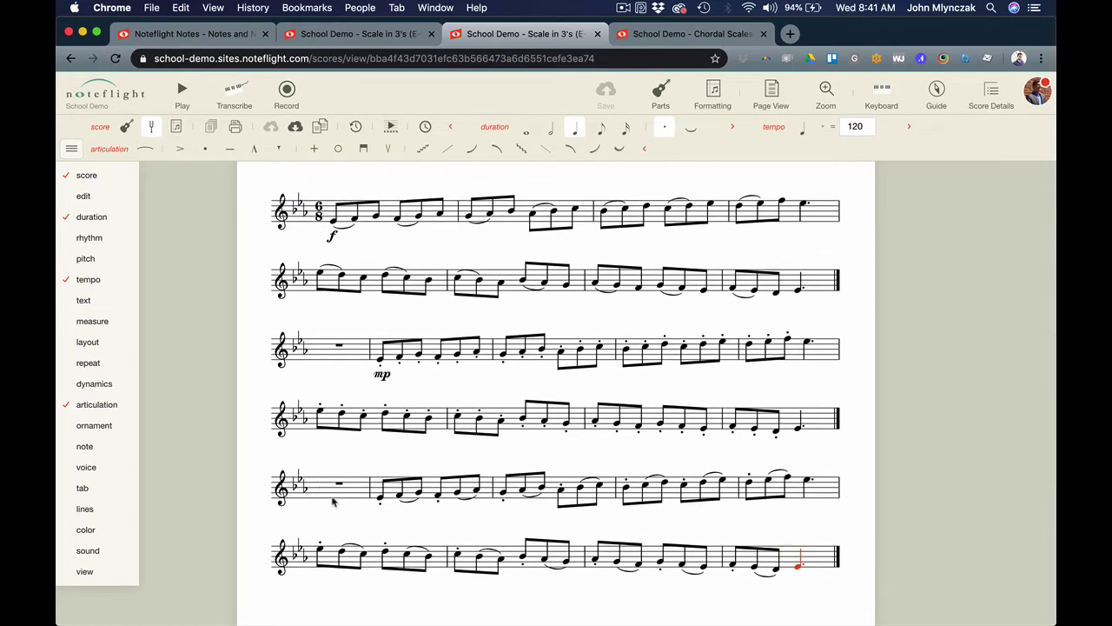
{"action": "scroll", "coordinate": [589, 527], "scroll_direction": "up", "scroll_amount": 3}
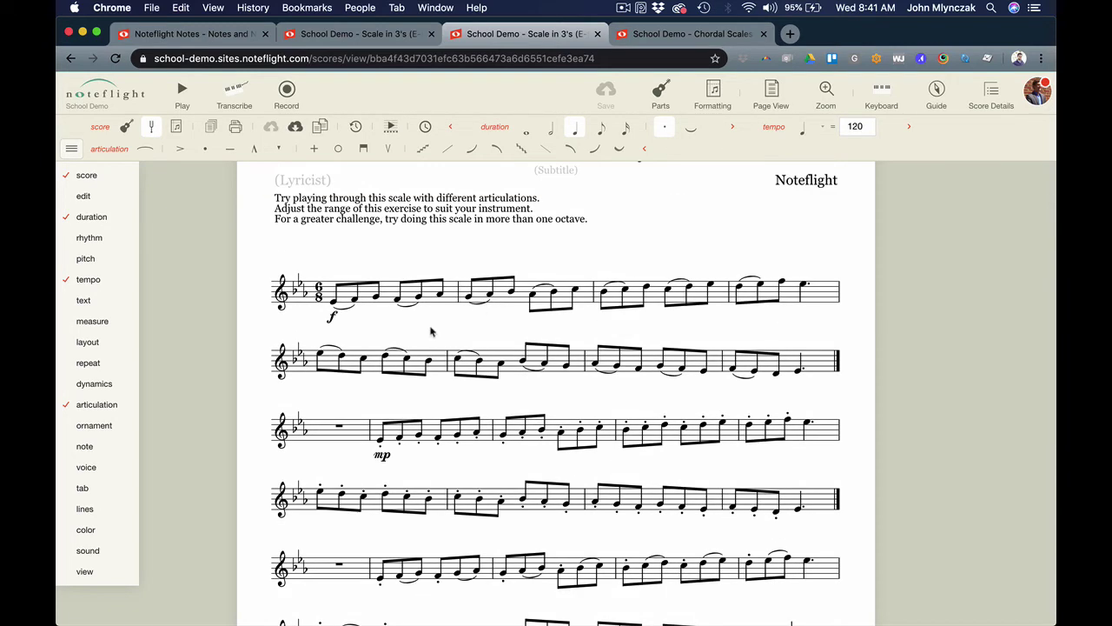
{"action": "scroll", "coordinate": [474, 284], "scroll_direction": "up", "scroll_amount": 1}
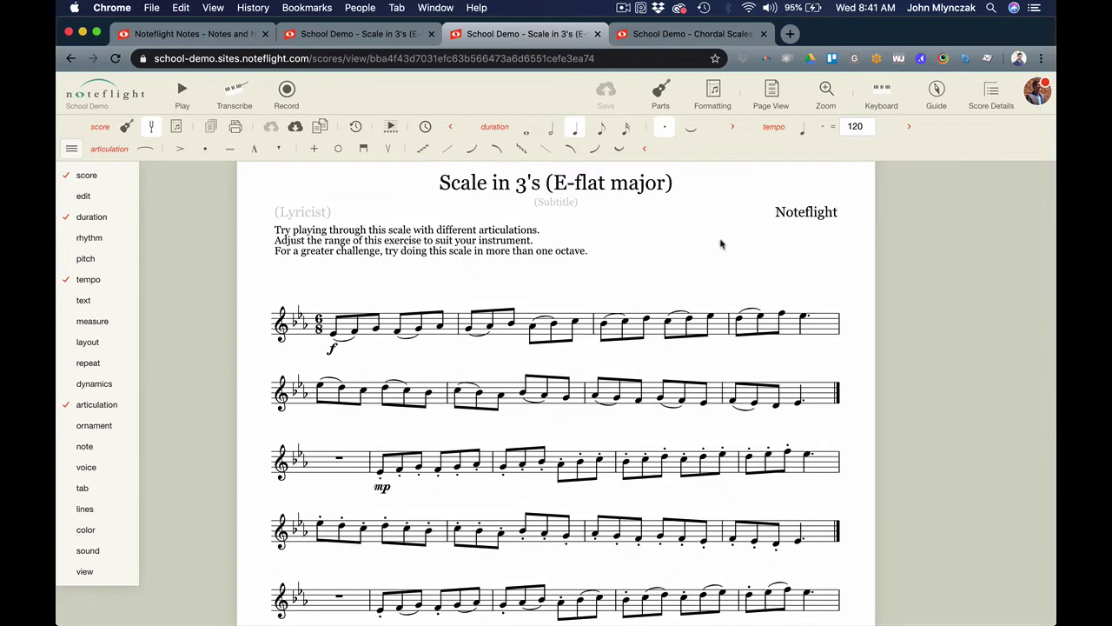
{"action": "left_click", "coordinate": [72, 148]}
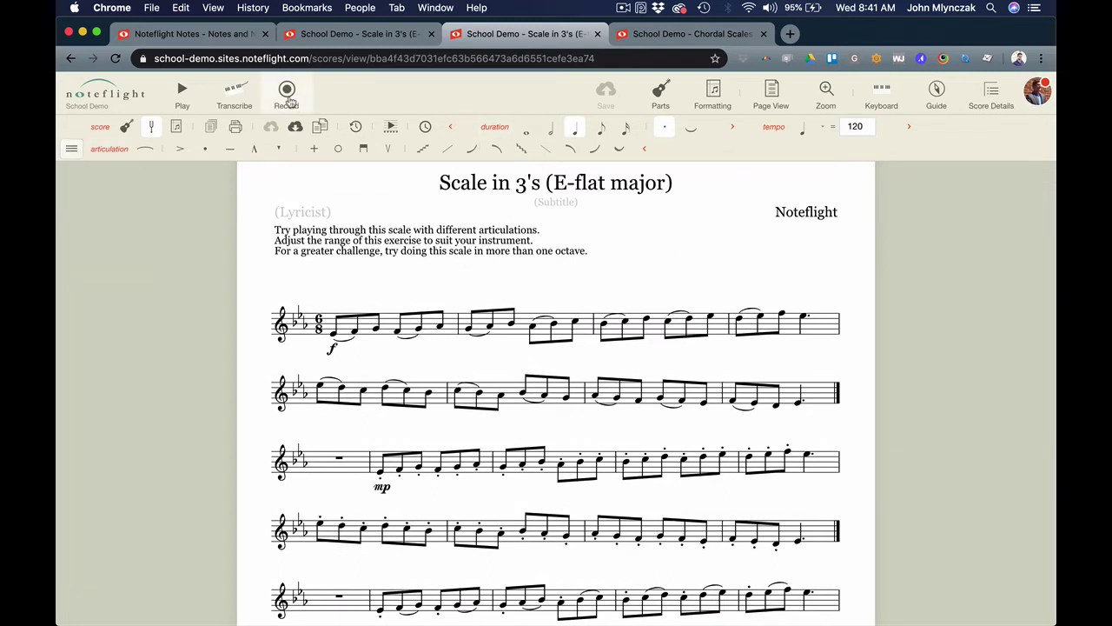
Step: Play the score briefly from measure 1, then stop playback
{"action": "left_click", "coordinate": [174, 100]}
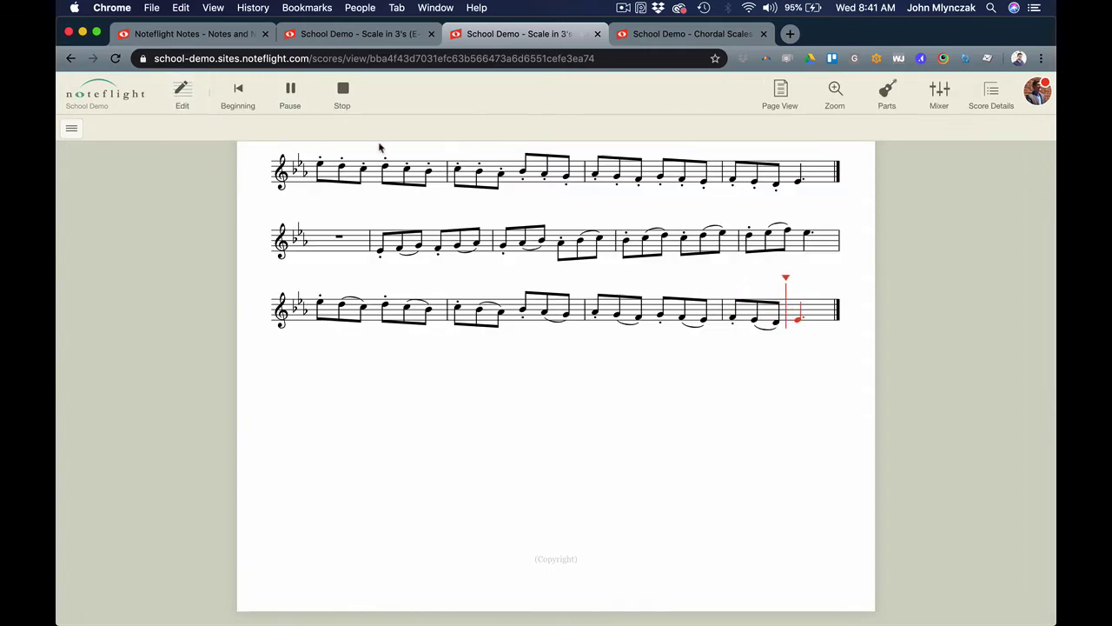
{"action": "left_click", "coordinate": [348, 95]}
{"action": "left_click", "coordinate": [339, 315]}
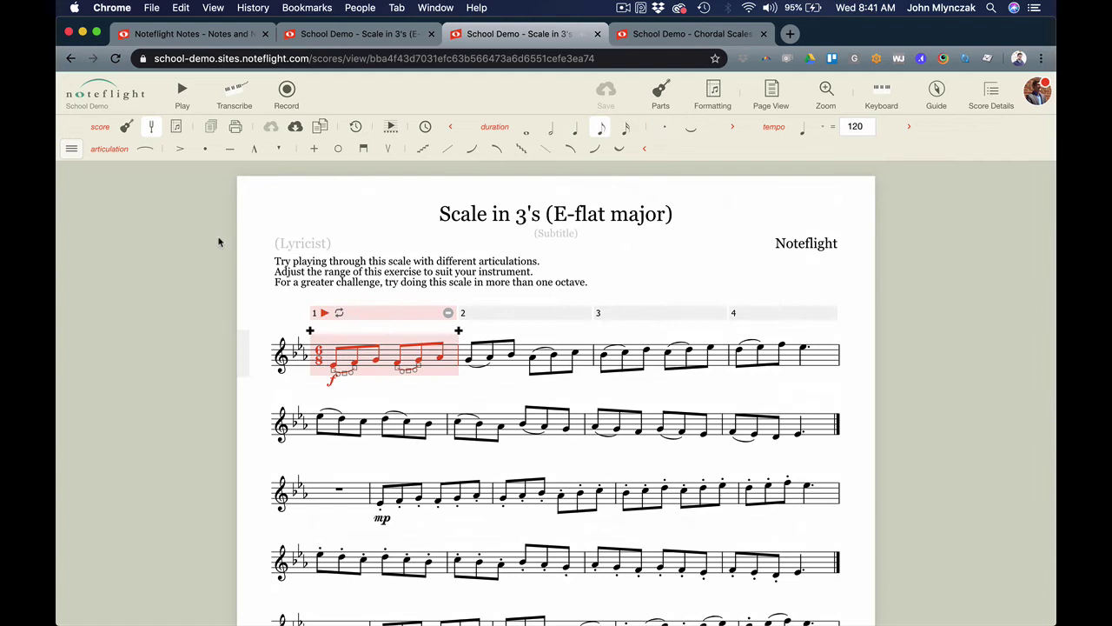
{"action": "left_click", "coordinate": [177, 101]}
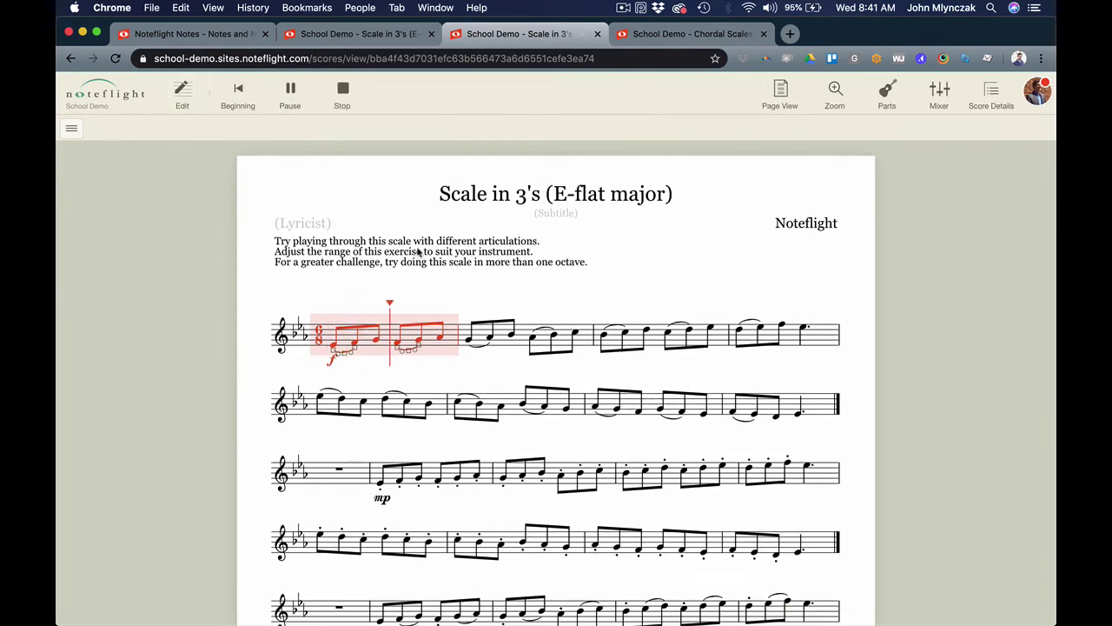
{"action": "left_click", "coordinate": [343, 94]}
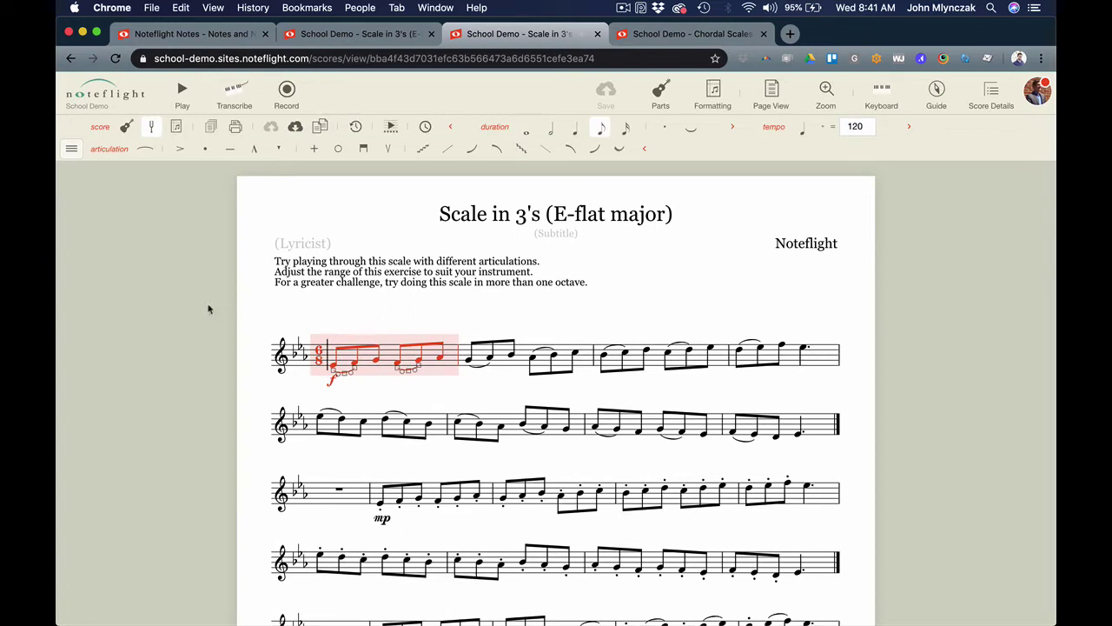
Step: Lower the tempo of the whole score to 108 and save it
{"action": "key", "text": "super+a"}
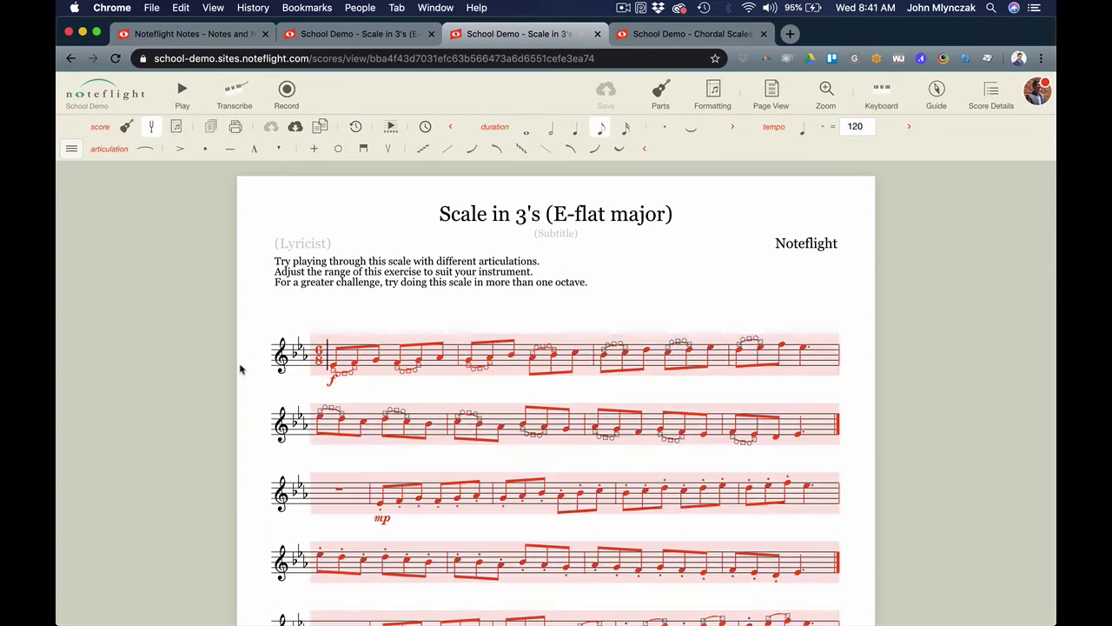
{"action": "left_click", "coordinate": [867, 129]}
{"action": "left_click", "coordinate": [867, 129]}
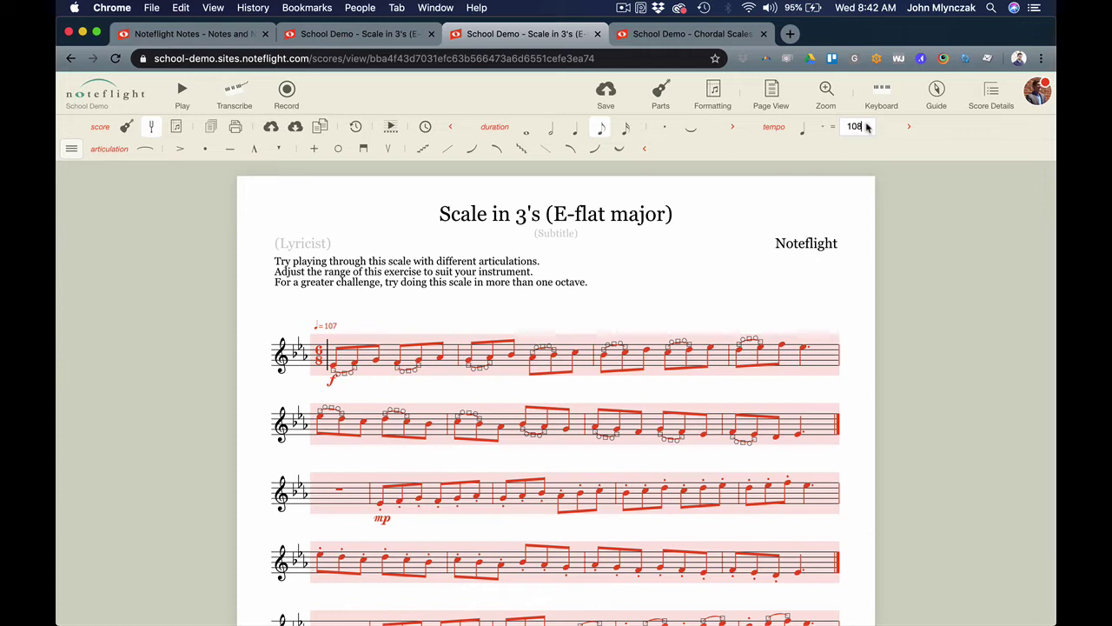
{"action": "left_click", "coordinate": [606, 94]}
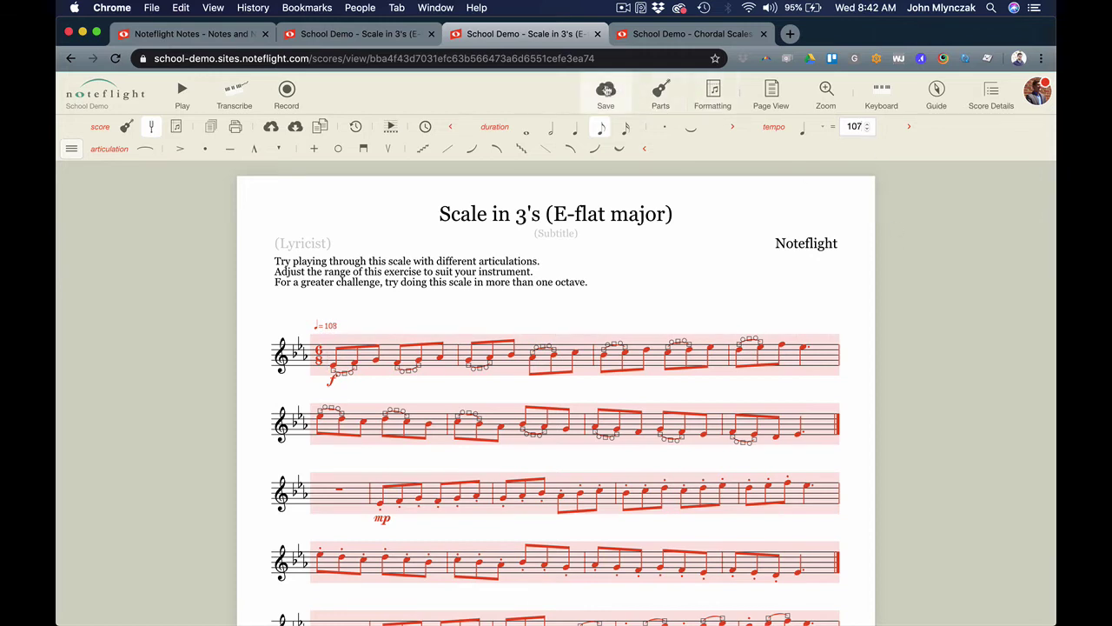
Step: Play the score at tempo 108 from the first measure, then stop
{"action": "left_click", "coordinate": [254, 313]}
{"action": "key", "text": "space"}
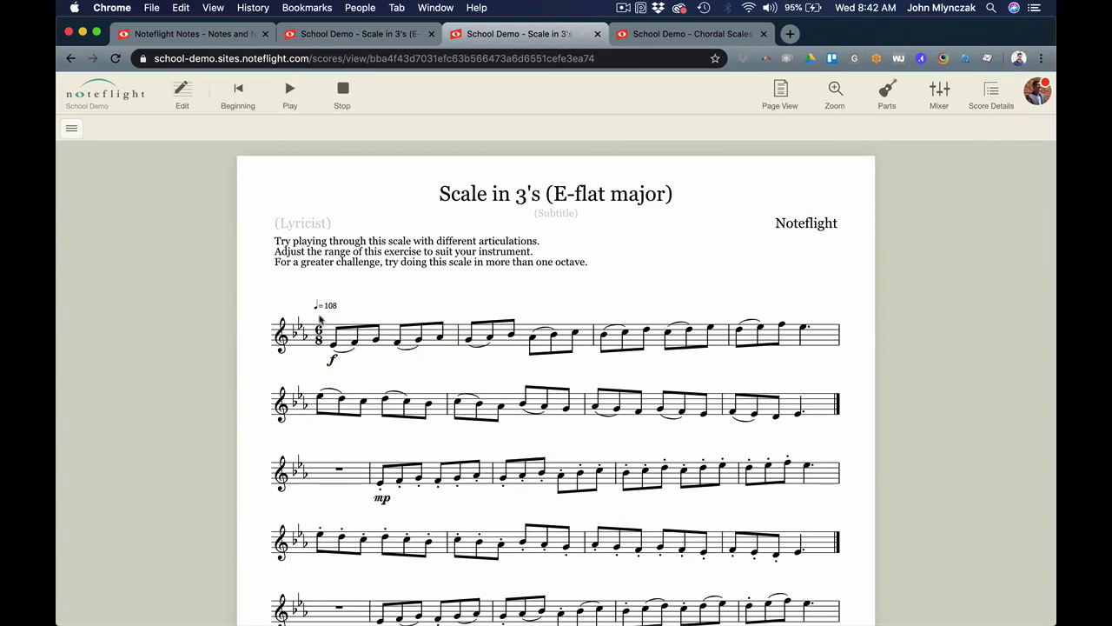
{"action": "left_click", "coordinate": [324, 311]}
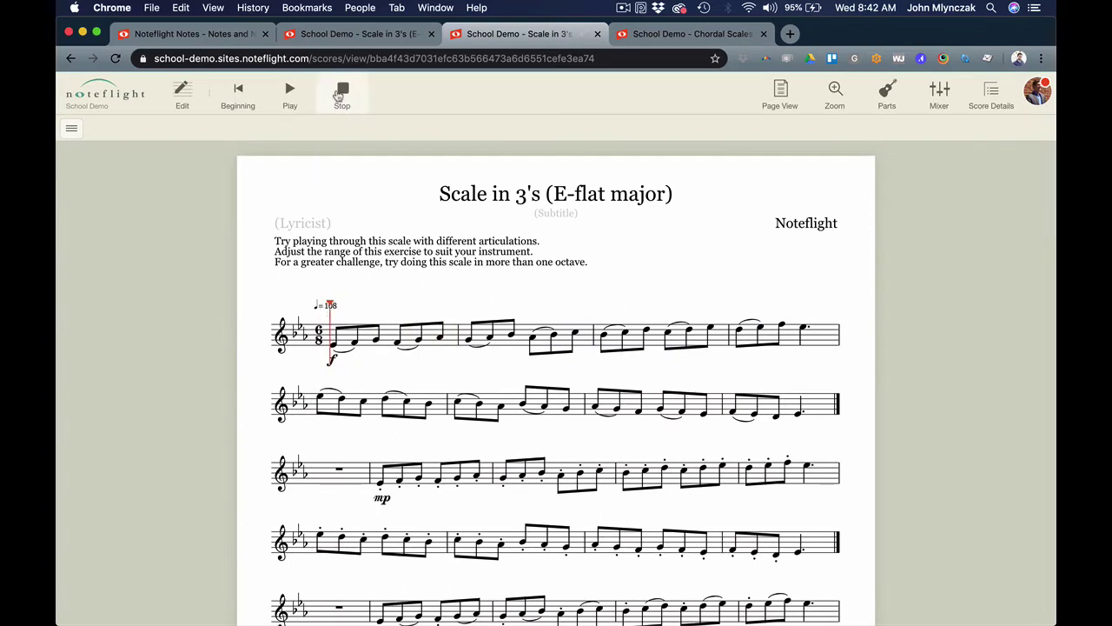
{"action": "left_click", "coordinate": [341, 94]}
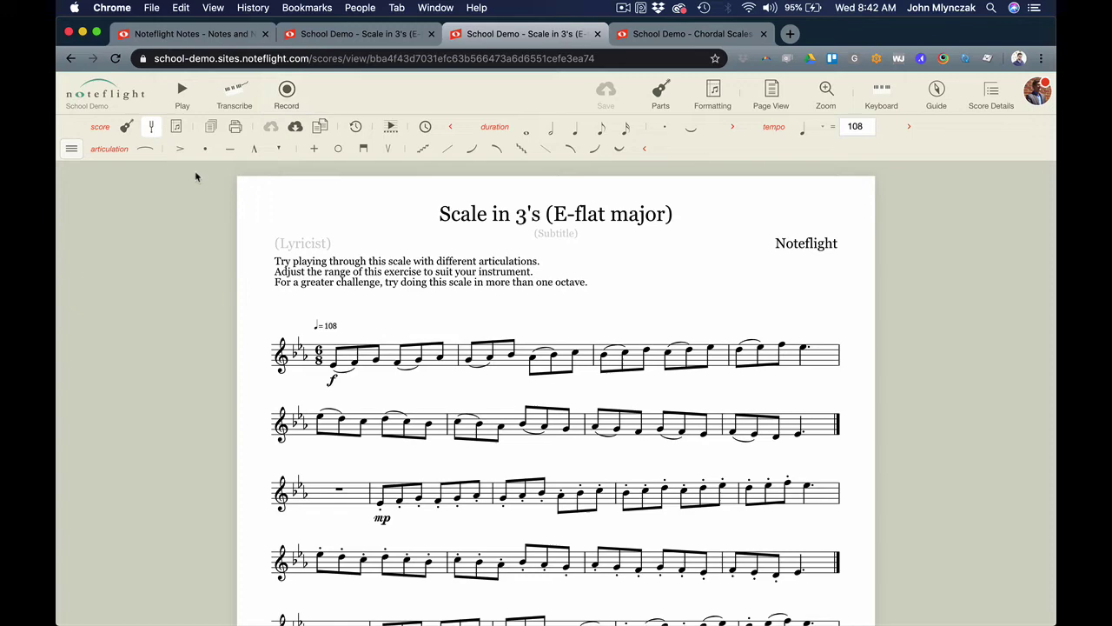
Step: Change the Piano part's instrument to Trumpet
{"action": "left_click", "coordinate": [660, 92]}
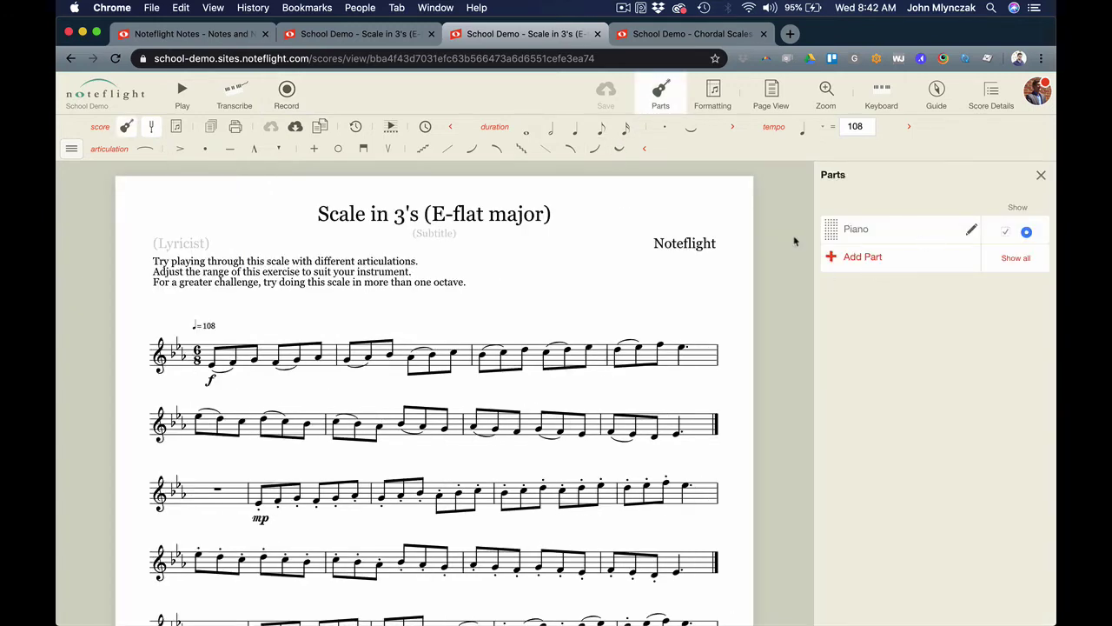
{"action": "left_click", "coordinate": [963, 233]}
{"action": "double_click", "coordinate": [916, 245]}
{"action": "left_click", "coordinate": [412, 161]}
{"action": "type", "text": "tru"}
{"action": "left_click", "coordinate": [409, 194]}
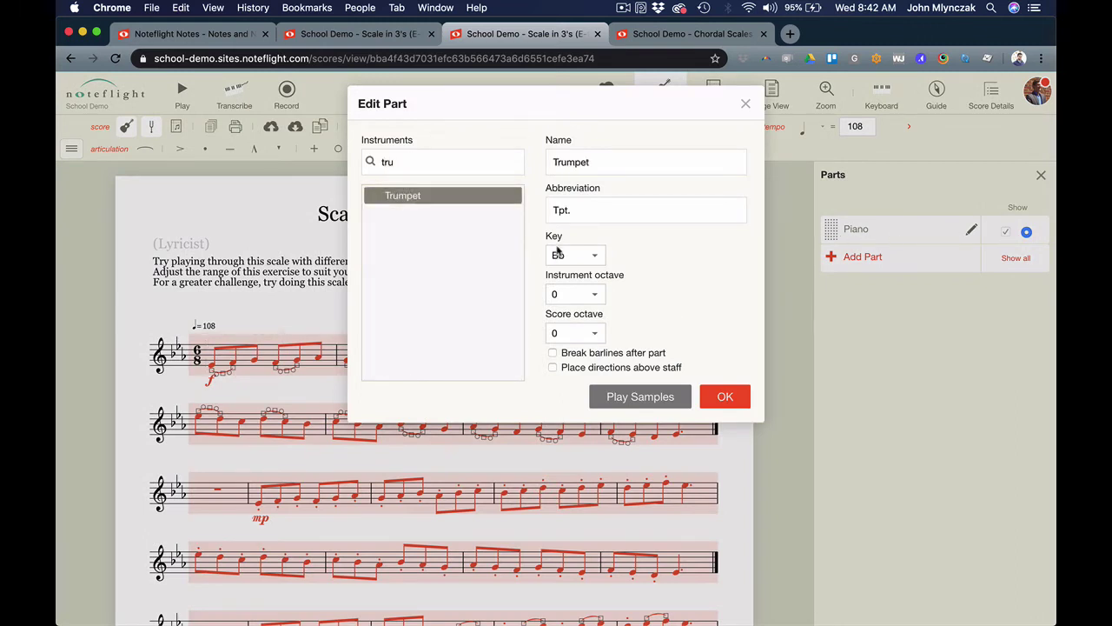
{"action": "left_click", "coordinate": [721, 394]}
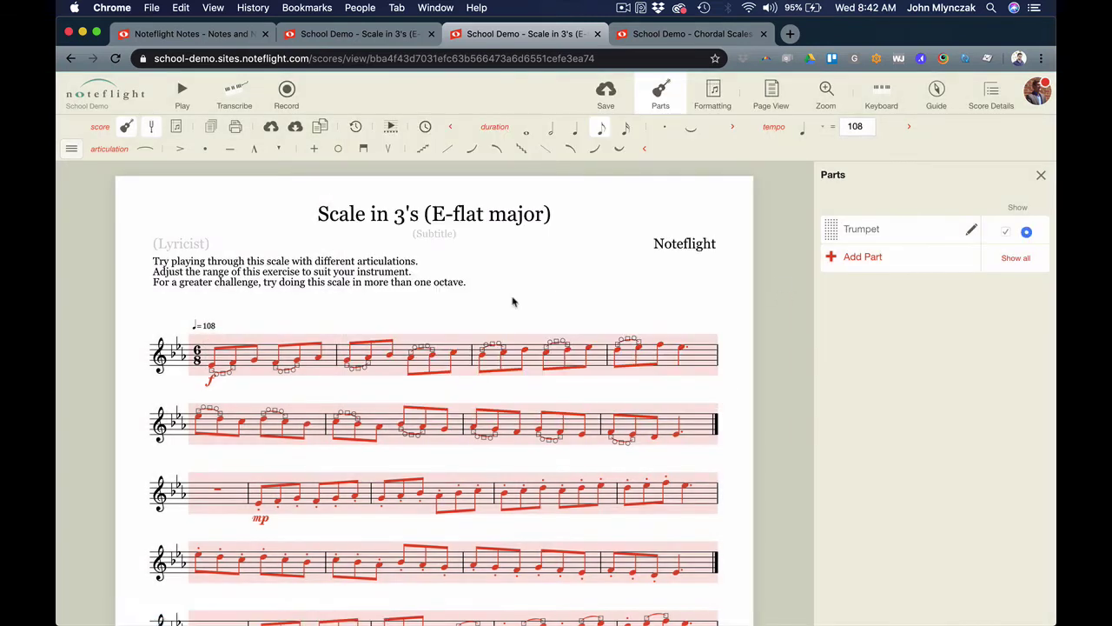
Step: Toggle Show in Concert Pitch so the key shows one flat, then save and play it
{"action": "left_click", "coordinate": [152, 130]}
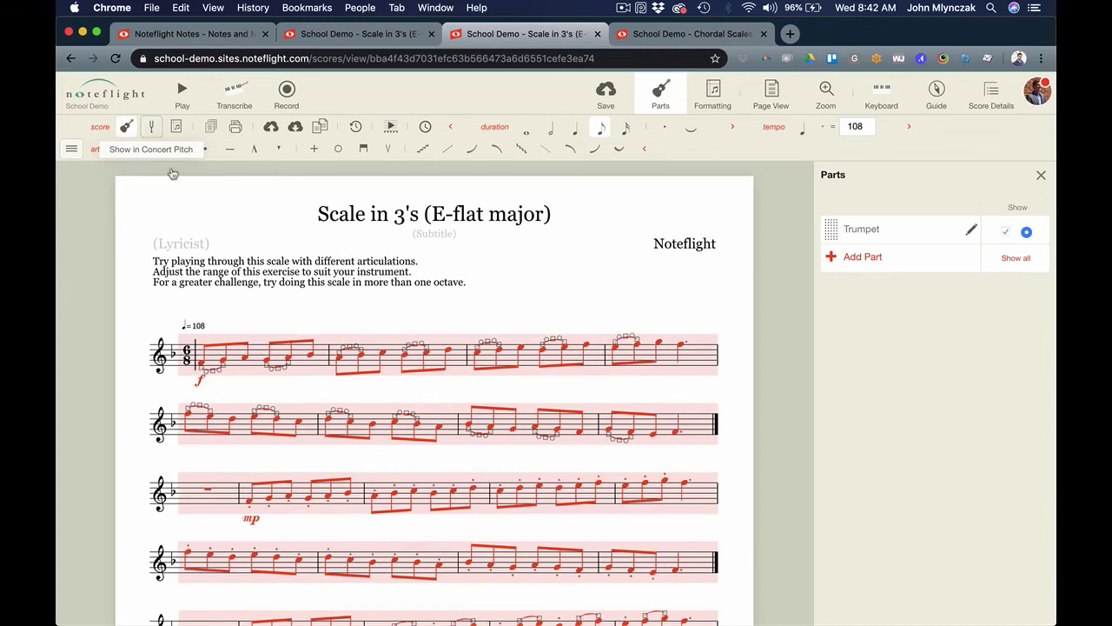
{"action": "left_click", "coordinate": [1041, 175]}
{"action": "left_click", "coordinate": [607, 91]}
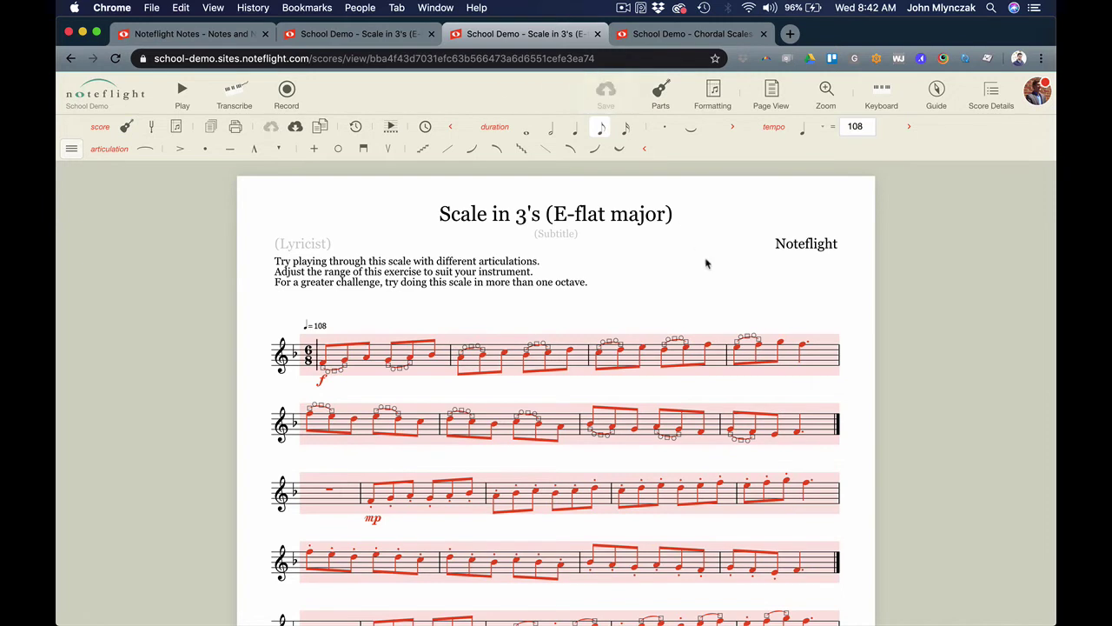
{"action": "left_click", "coordinate": [704, 261]}
{"action": "key", "text": "space"}
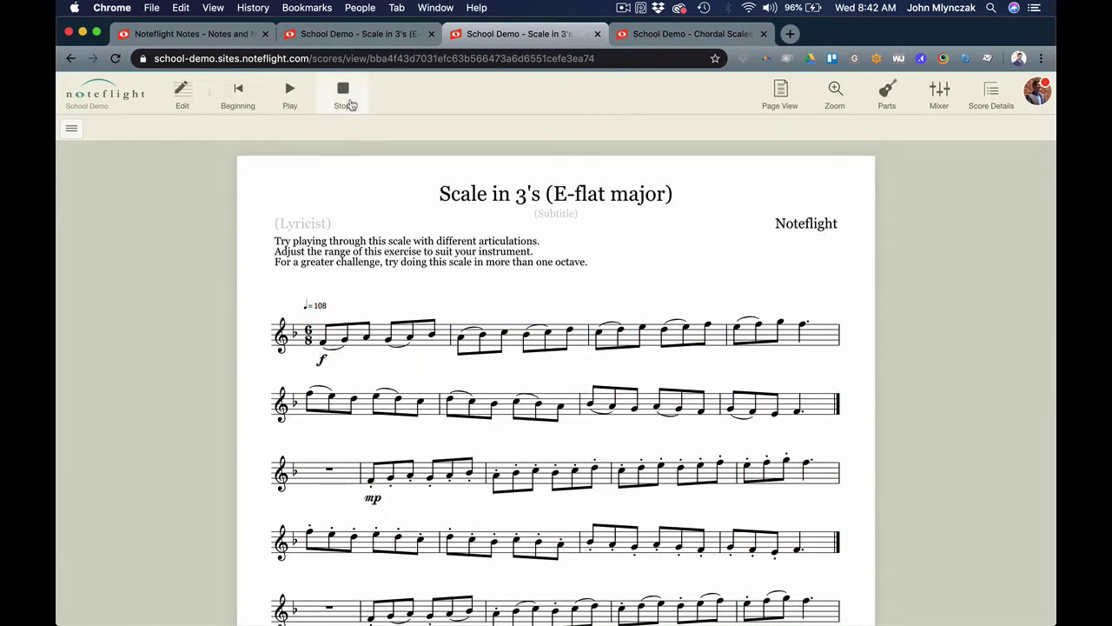
Step: Stop playback and reconfirm Trumpet in the part's settings dialog
{"action": "left_click", "coordinate": [346, 103]}
{"action": "left_click", "coordinate": [662, 102]}
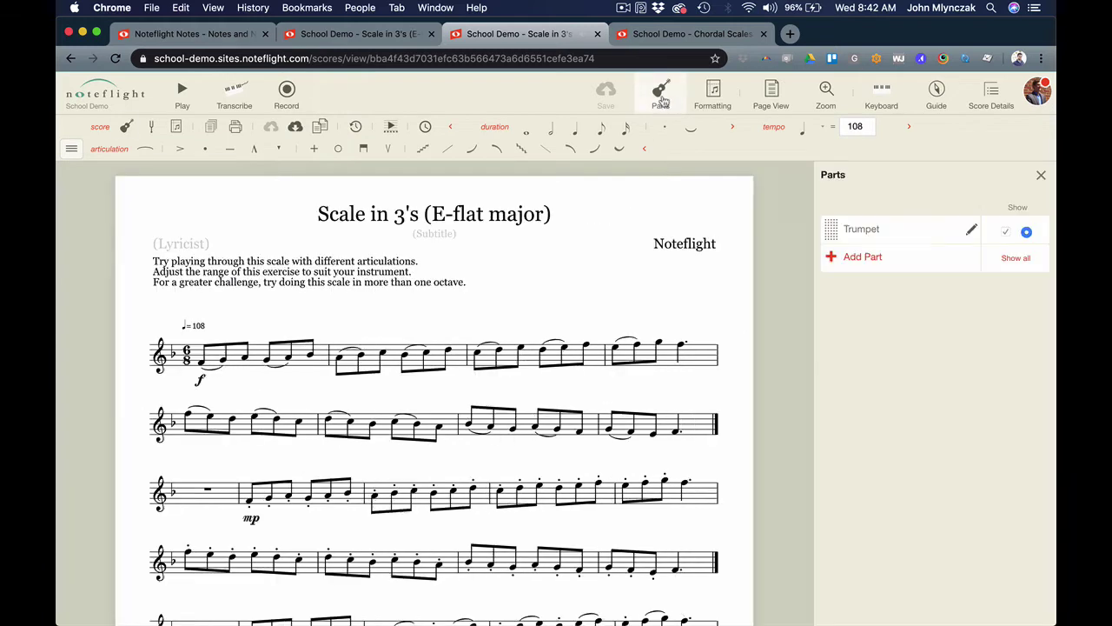
{"action": "left_click", "coordinate": [971, 230]}
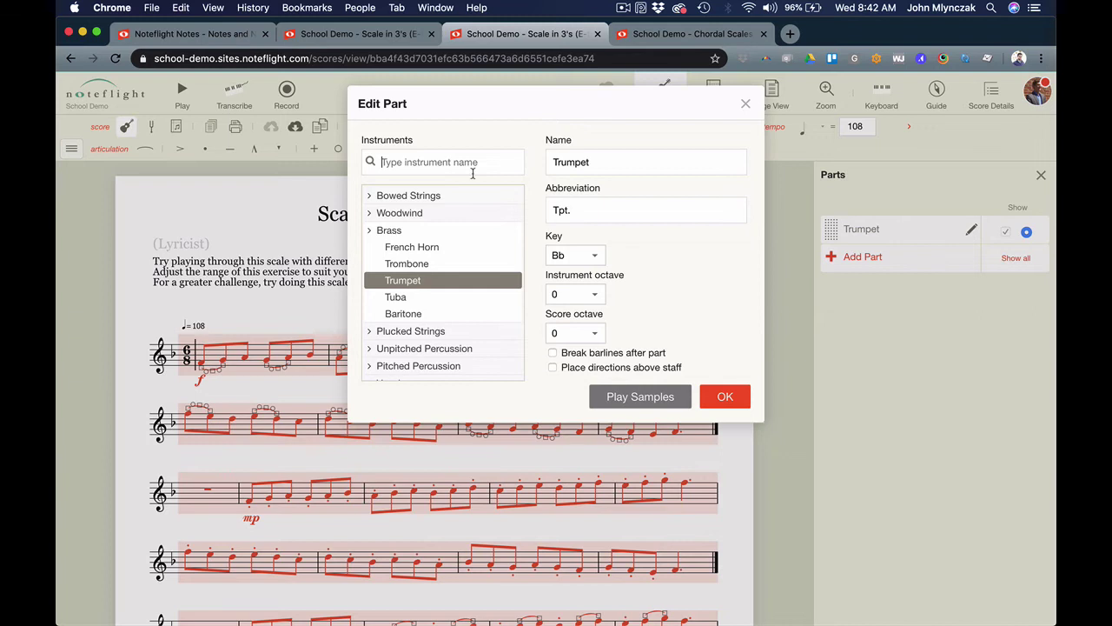
{"action": "left_click", "coordinate": [740, 399]}
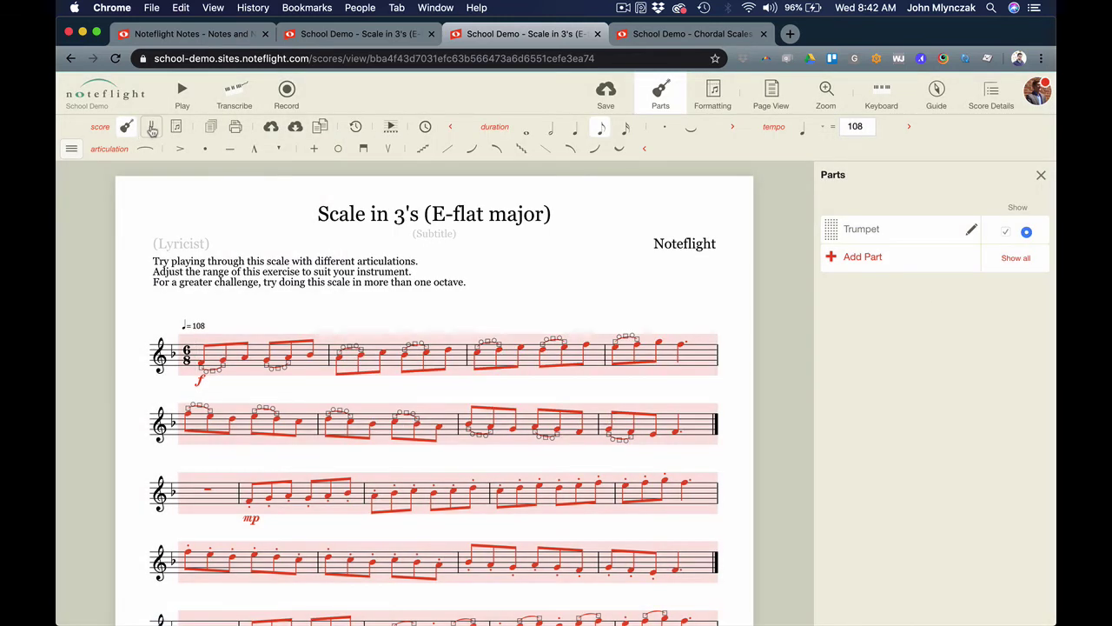
Step: Close the Parts and palette panels and save the trumpet score
{"action": "left_click", "coordinate": [70, 150]}
{"action": "mouse_move", "coordinate": [80, 178]}
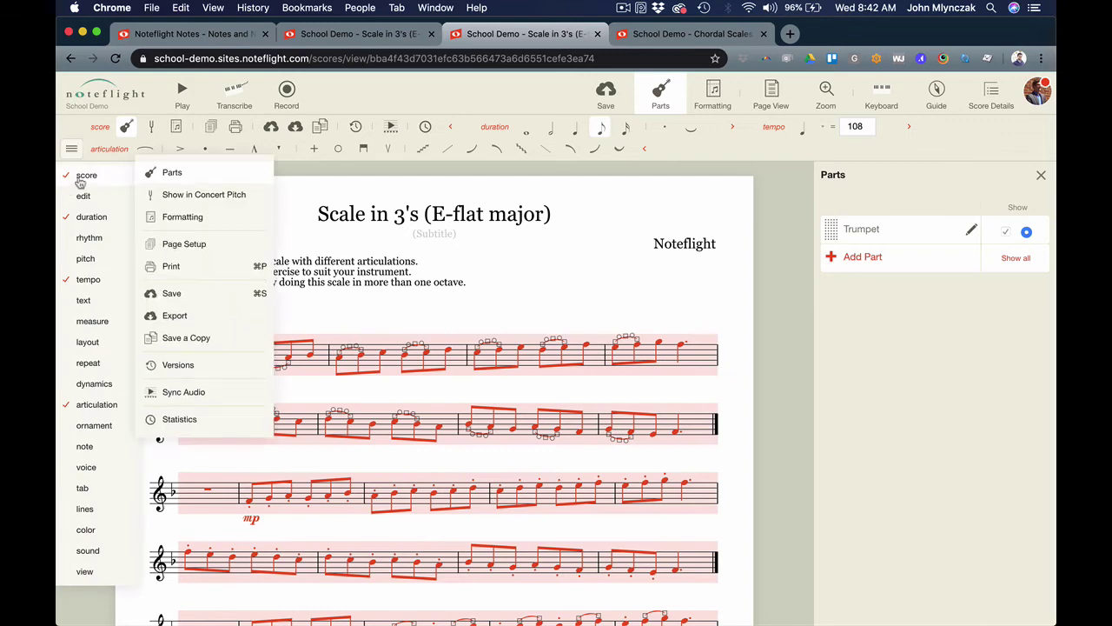
{"action": "left_click", "coordinate": [330, 180]}
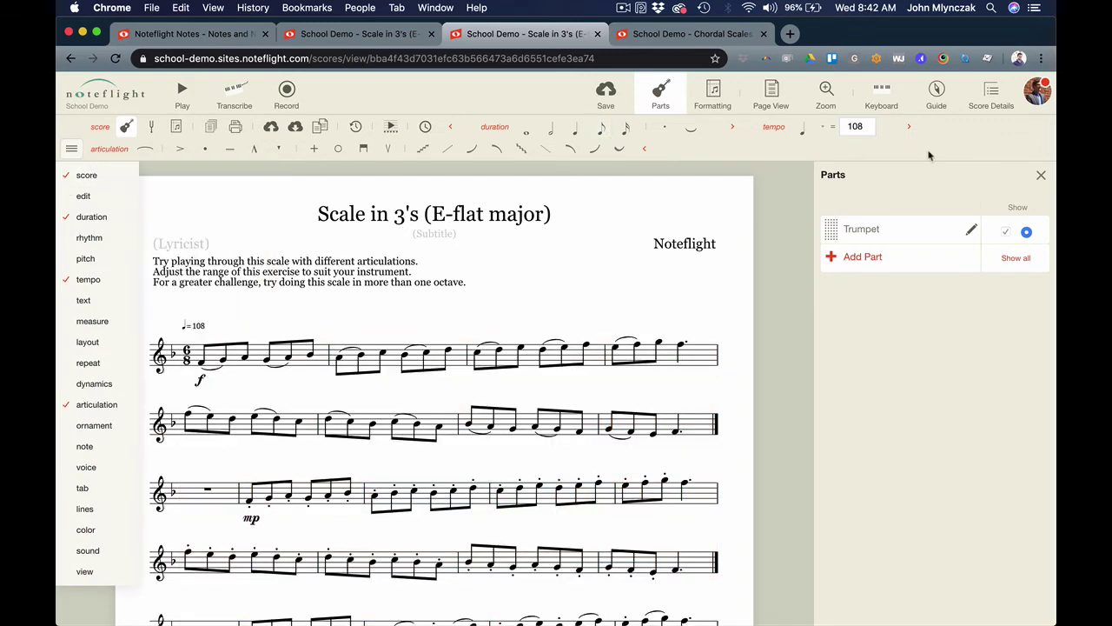
{"action": "left_click", "coordinate": [1041, 175]}
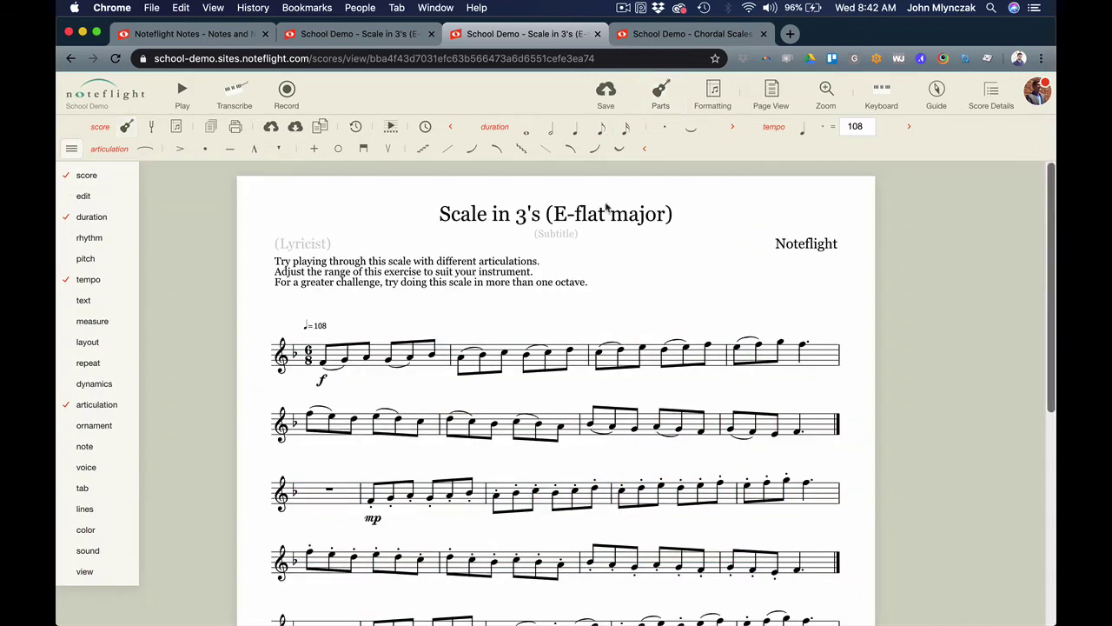
{"action": "left_click", "coordinate": [71, 150]}
{"action": "left_click", "coordinate": [605, 100]}
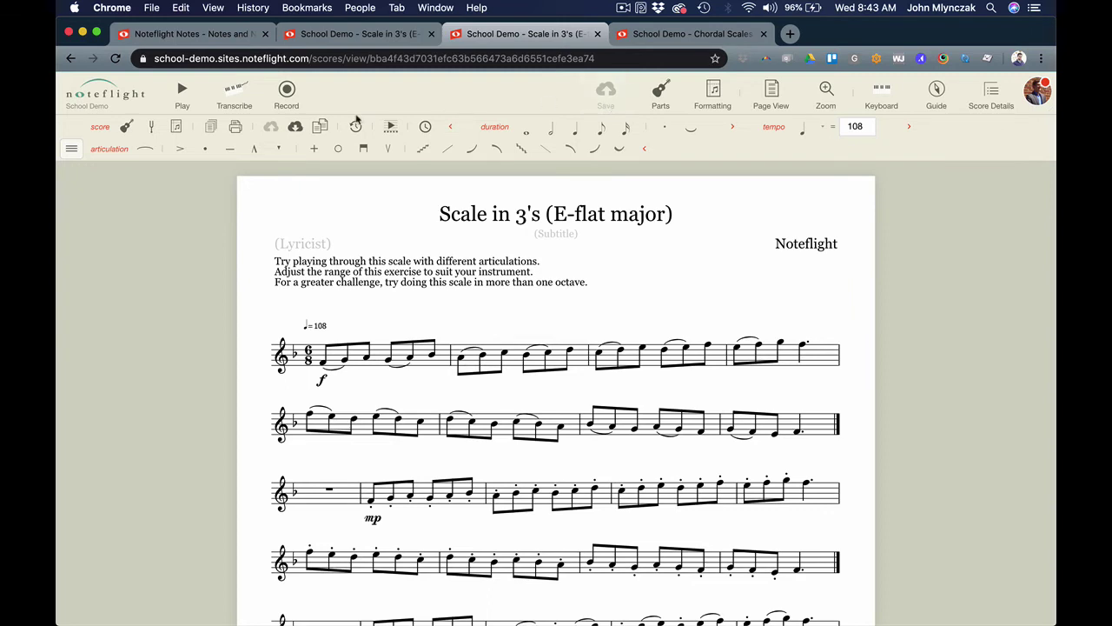
Step: Record a live trumpet take of the full scale exercise as a new track
{"action": "left_click", "coordinate": [295, 96]}
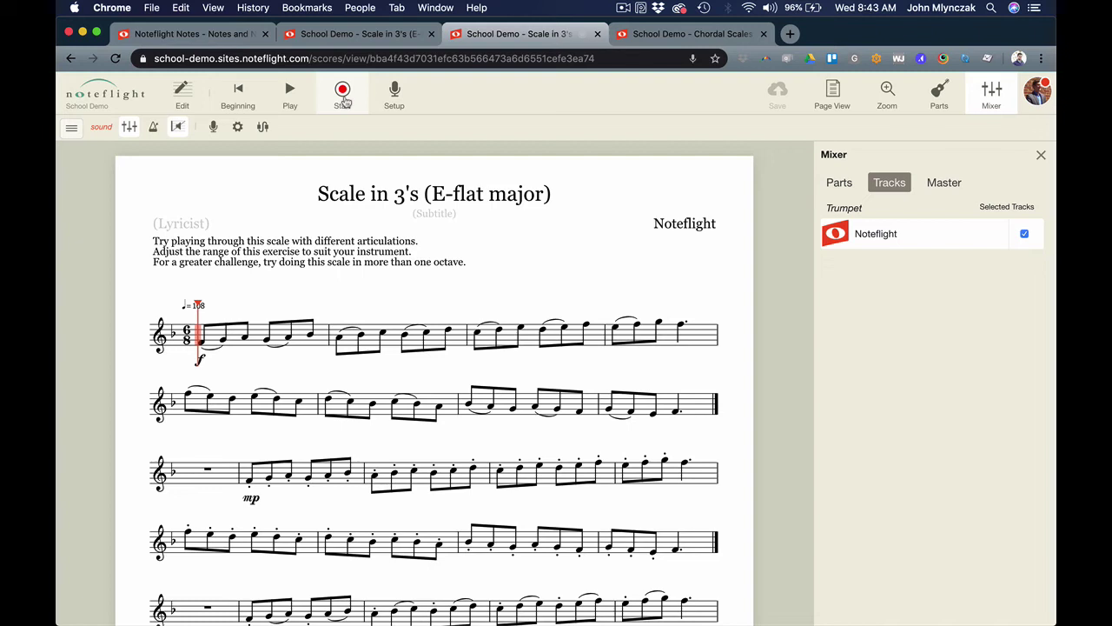
{"action": "key", "text": "XF86AudioRaiseVolume"}
{"action": "left_click", "coordinate": [343, 94]}
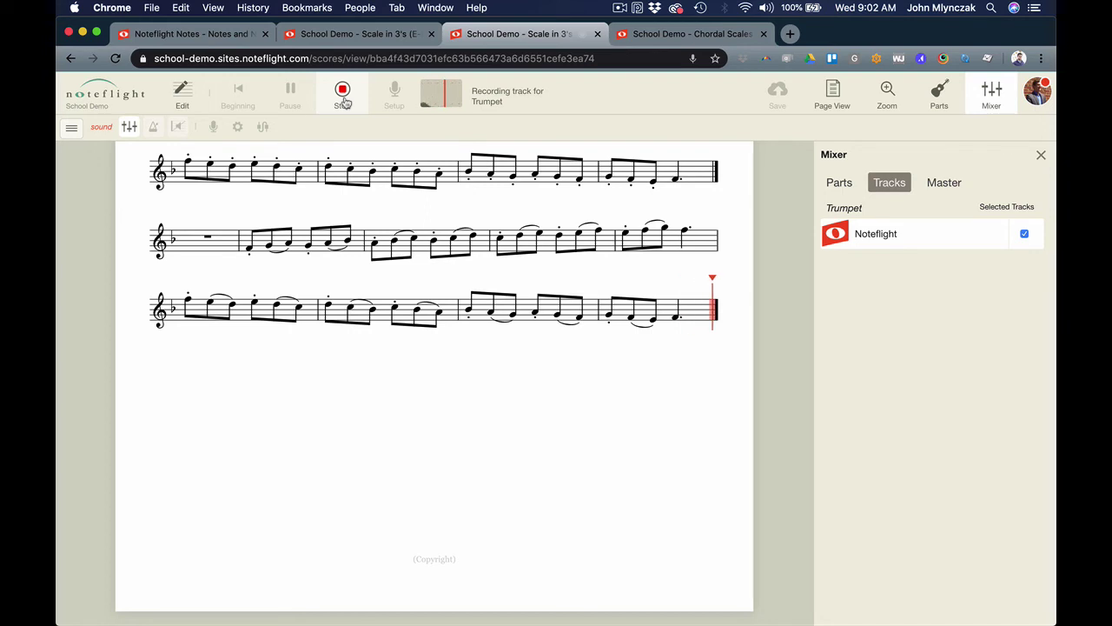
{"action": "left_click", "coordinate": [342, 94]}
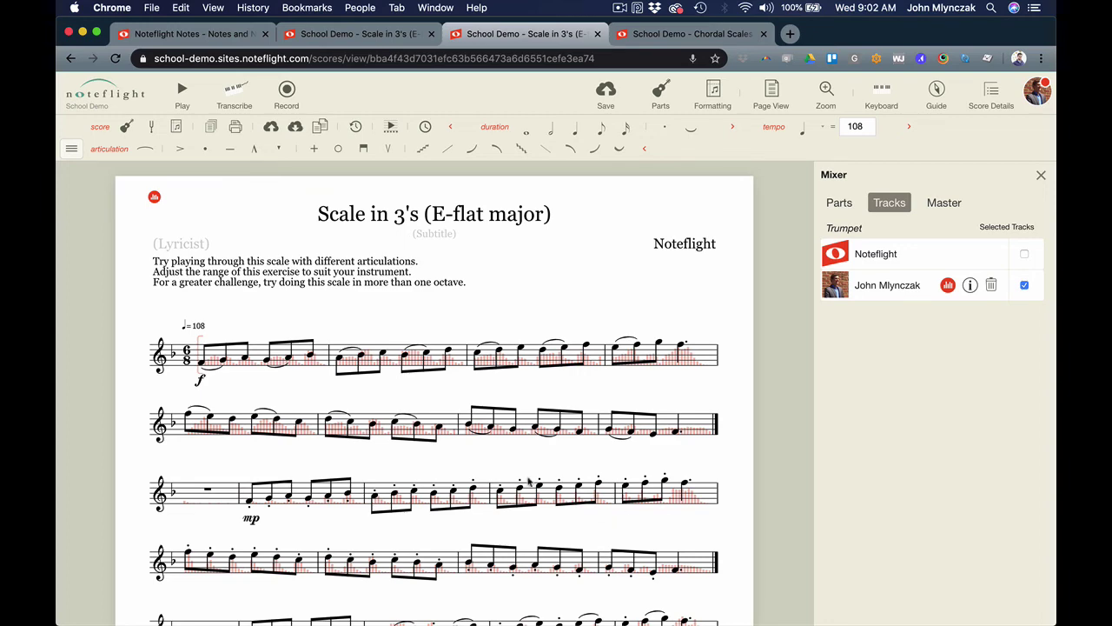
Step: Save the score with the recorded trumpet track and play it back in full
{"action": "scroll", "coordinate": [529, 480], "scroll_direction": "down", "scroll_amount": 3}
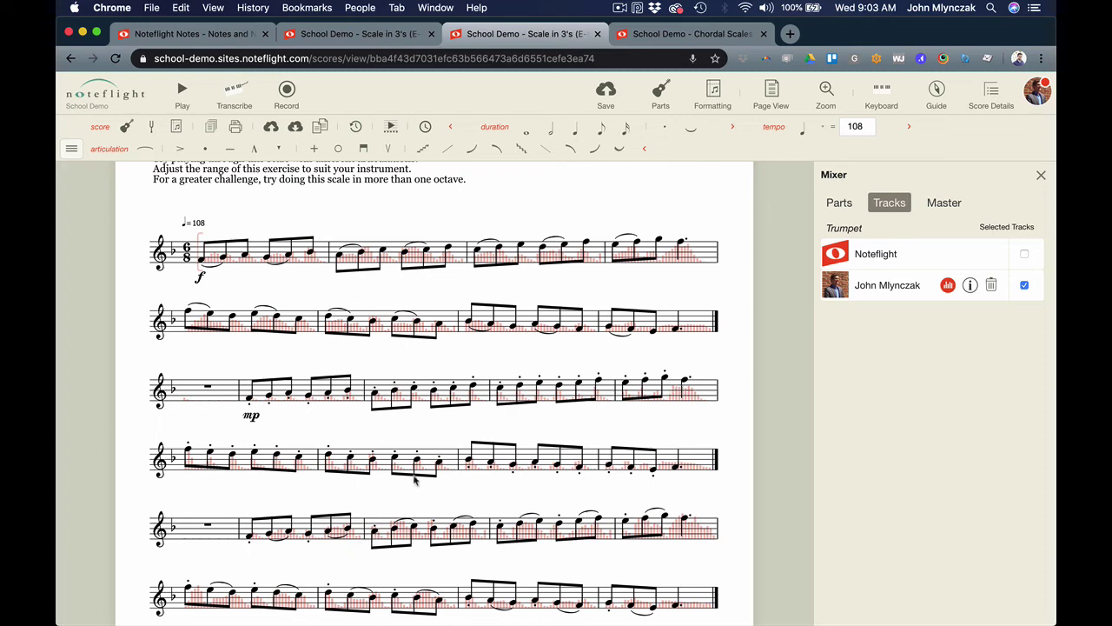
{"action": "scroll", "coordinate": [414, 477], "scroll_direction": "down", "scroll_amount": 2}
{"action": "scroll", "coordinate": [413, 477], "scroll_direction": "up", "scroll_amount": 4}
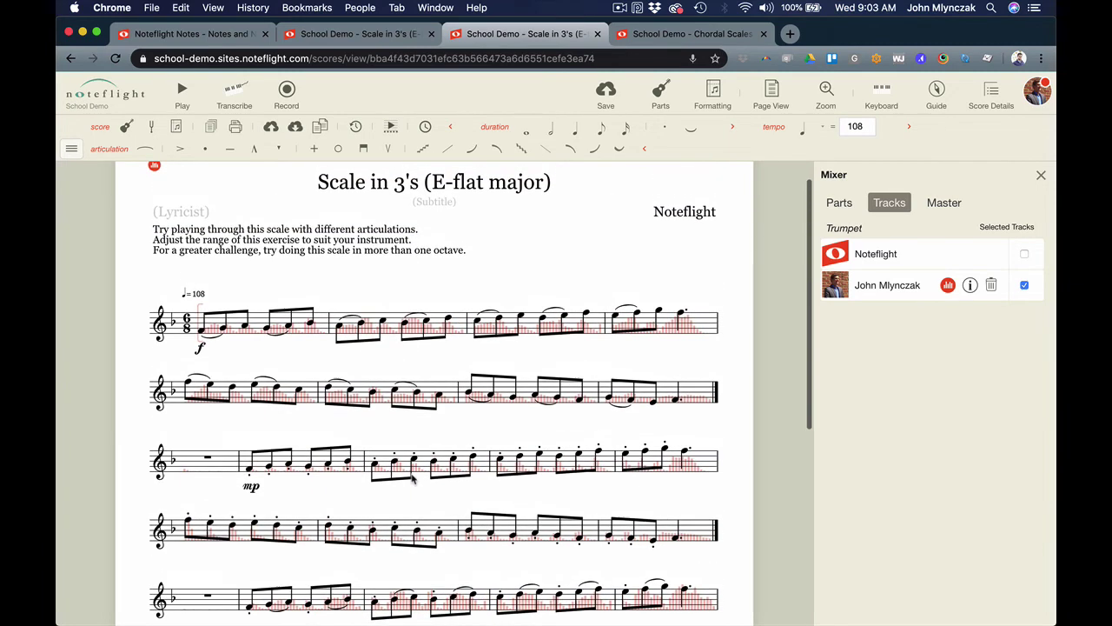
{"action": "left_click", "coordinate": [606, 109]}
{"action": "scroll", "coordinate": [425, 303], "scroll_direction": "up", "scroll_amount": 1}
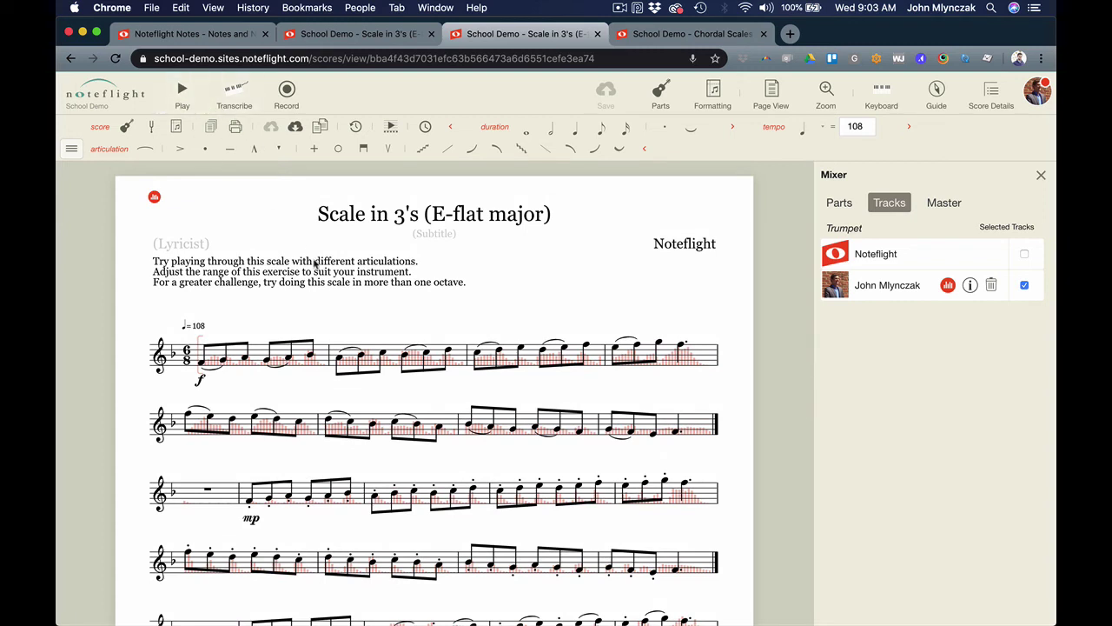
{"action": "left_click", "coordinate": [184, 97]}
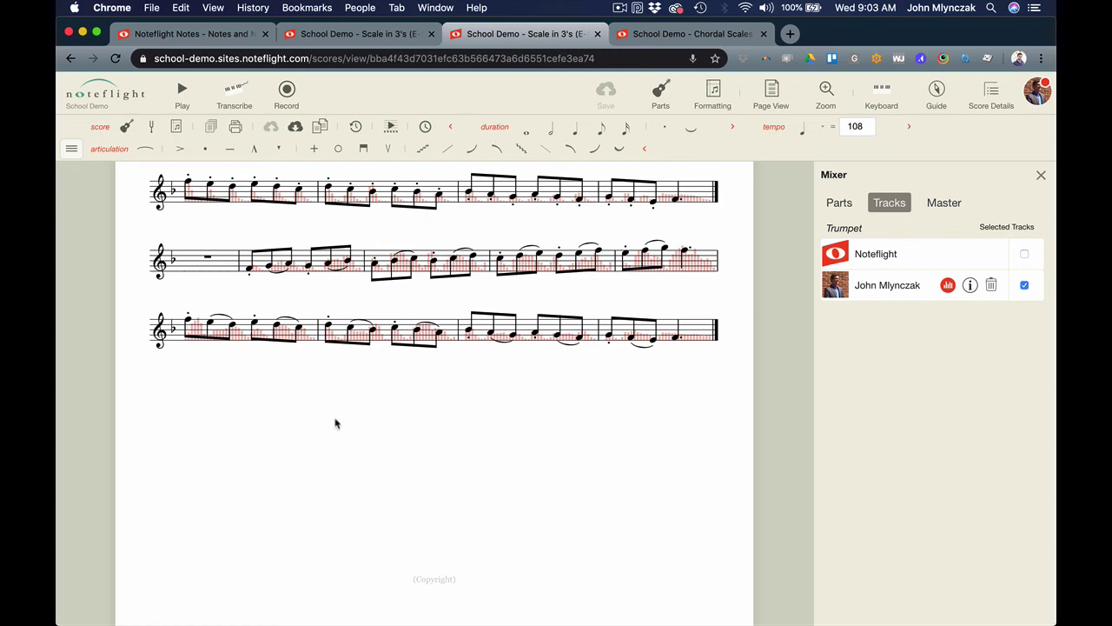
{"action": "scroll", "coordinate": [347, 425], "scroll_direction": "up", "scroll_amount": 10}
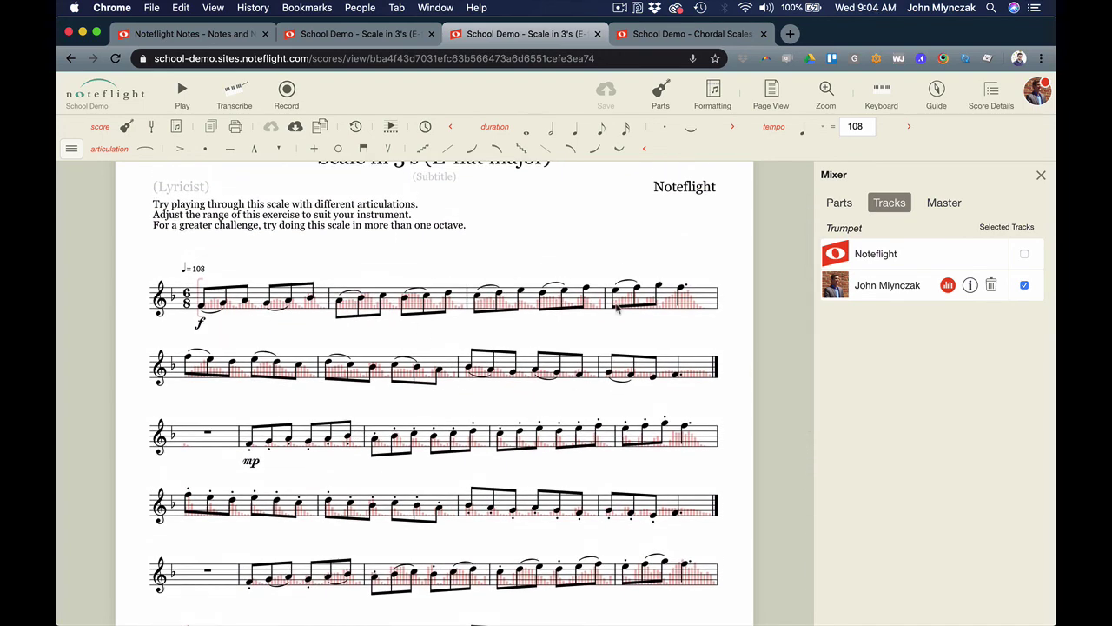
{"action": "scroll", "coordinate": [569, 369], "scroll_direction": "down", "scroll_amount": 2}
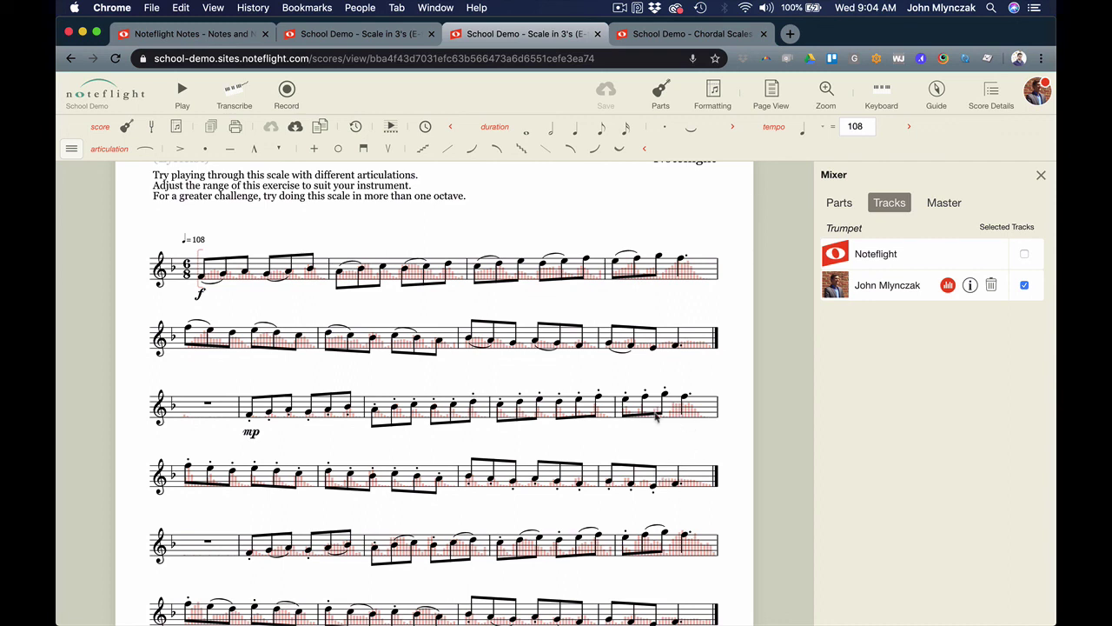
{"action": "scroll", "coordinate": [612, 418], "scroll_direction": "up", "scroll_amount": 3}
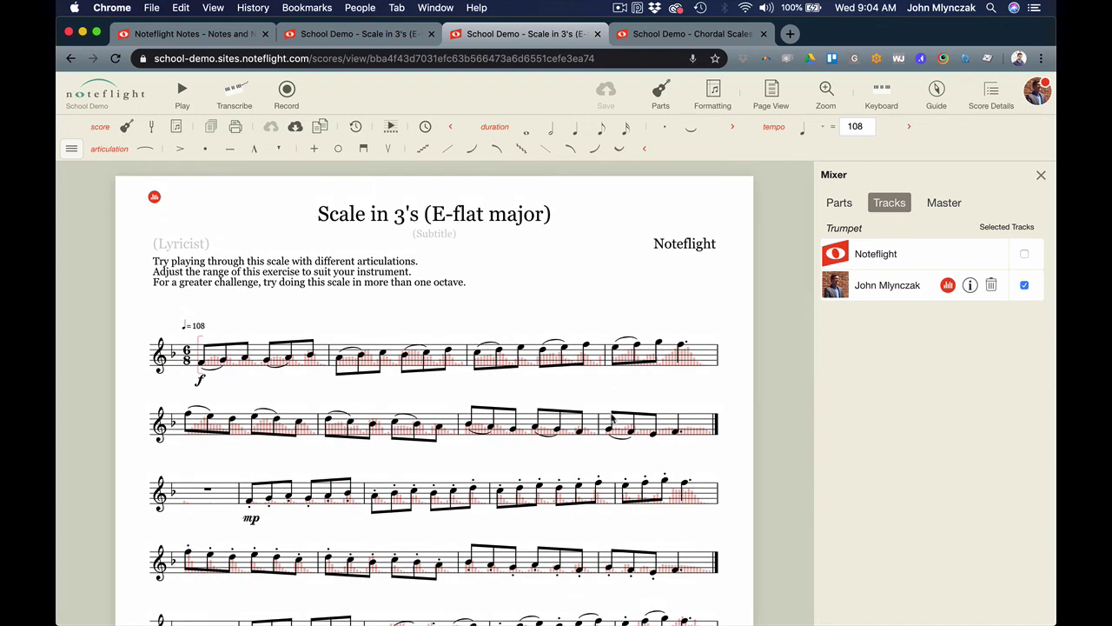